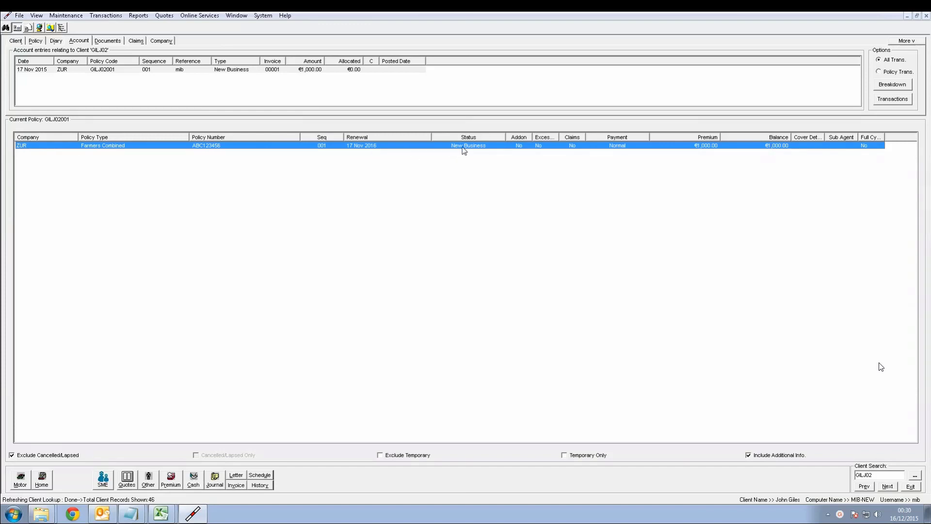
Step: View the breakdown of the client's New Business account entry and close it
double_click(226, 71)
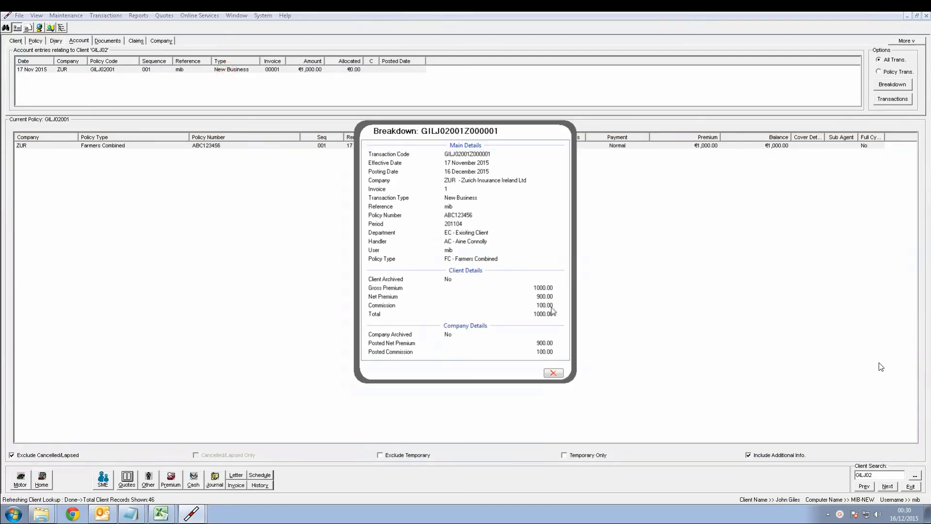
left_click(553, 373)
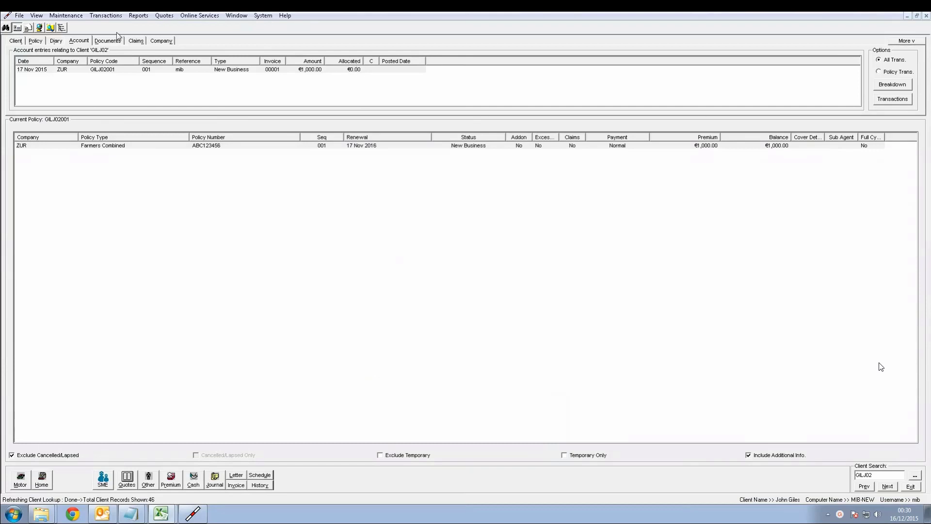
Step: Enable Auto Reconciliation and xls import for Zurich Insurance Ireland Ltd, save the company details and close the company lookup
left_click(73, 19)
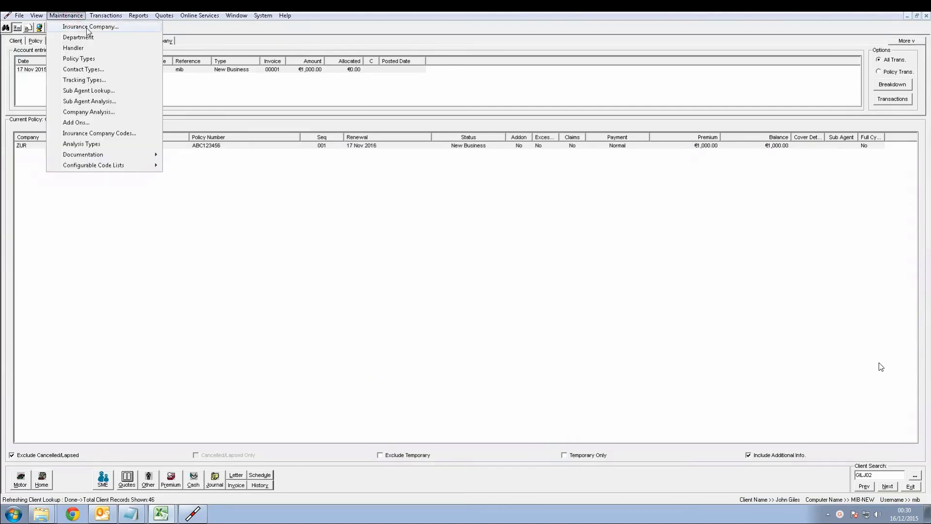
left_click(87, 28)
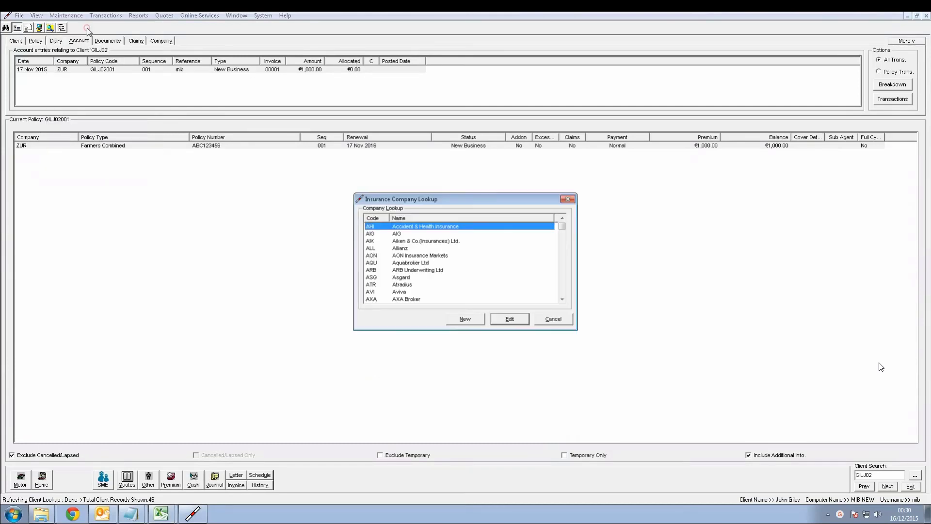
left_click(400, 270)
key("z")
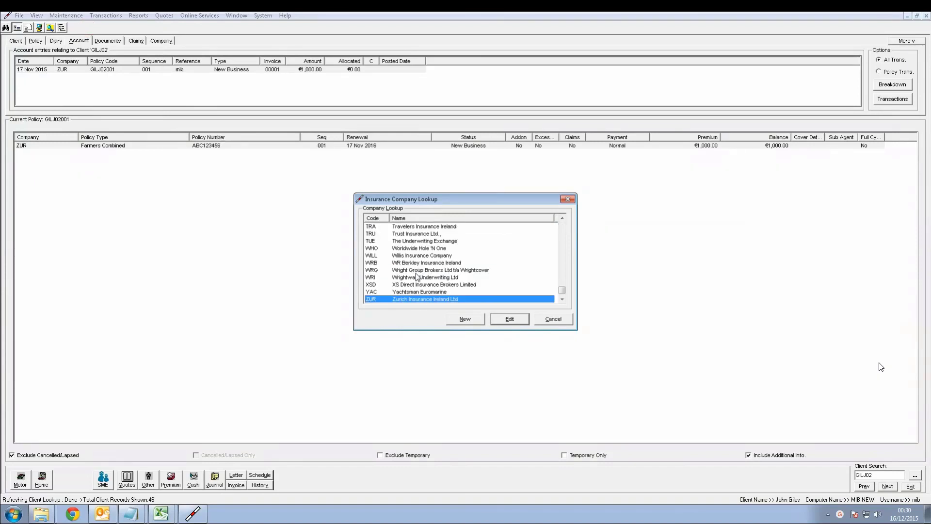
left_click(509, 321)
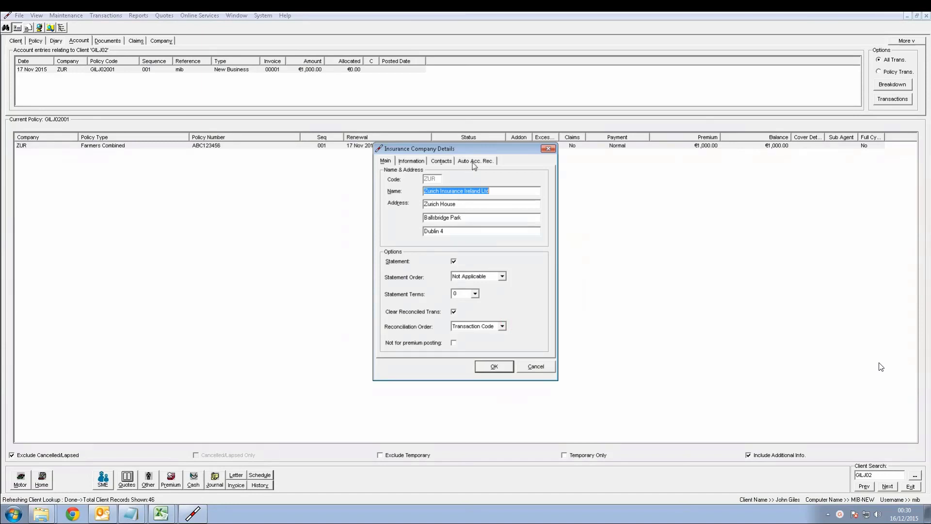
left_click(473, 162)
left_click(388, 176)
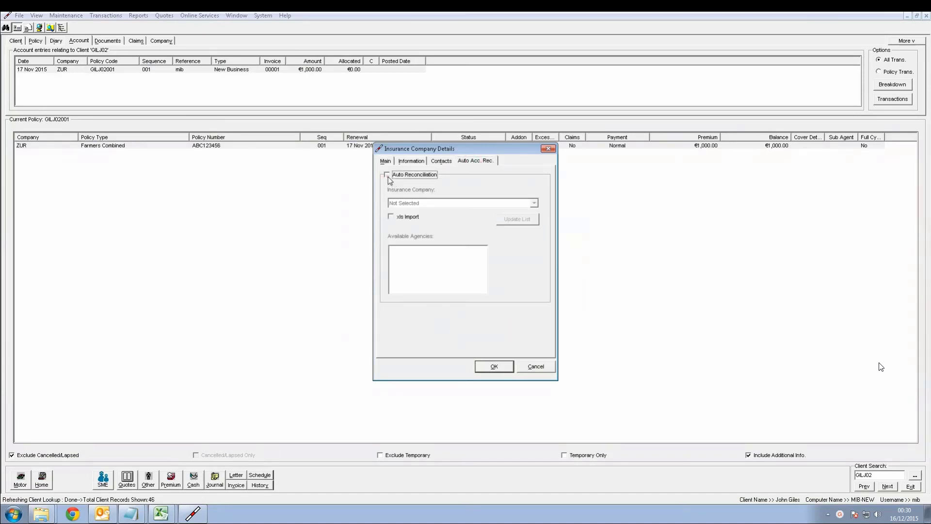
left_click(391, 217)
left_click(495, 366)
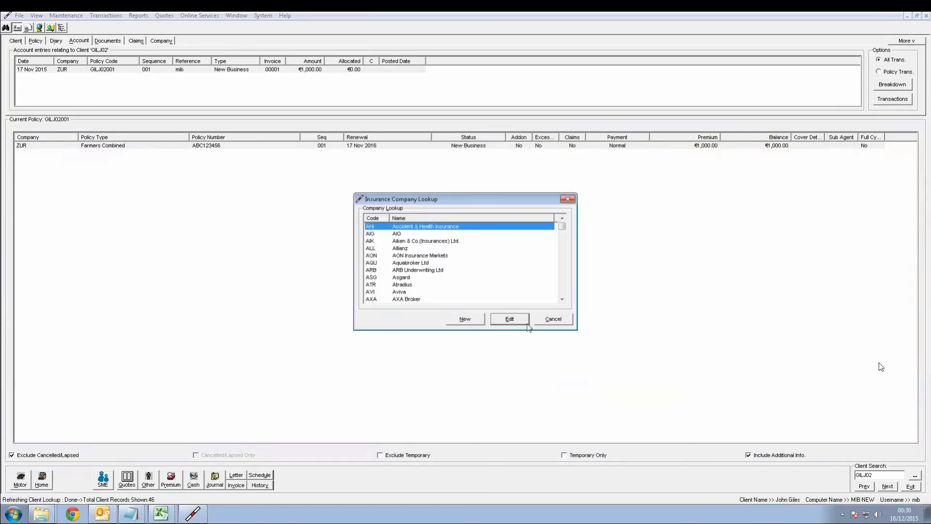
left_click(553, 320)
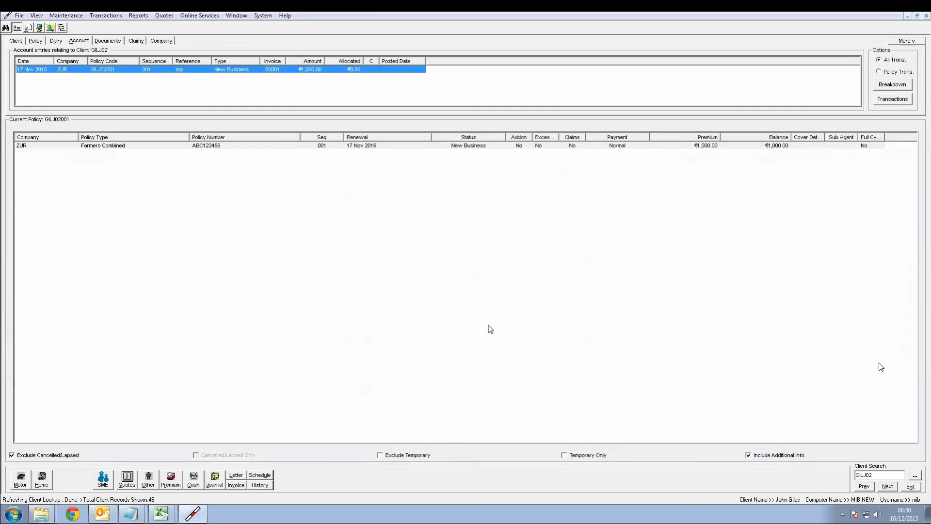
Step: Switch to the Insurer Statement workbook in Excel and examine row 13's insured name, policy number, premium, commission and net amount
left_click(160, 514)
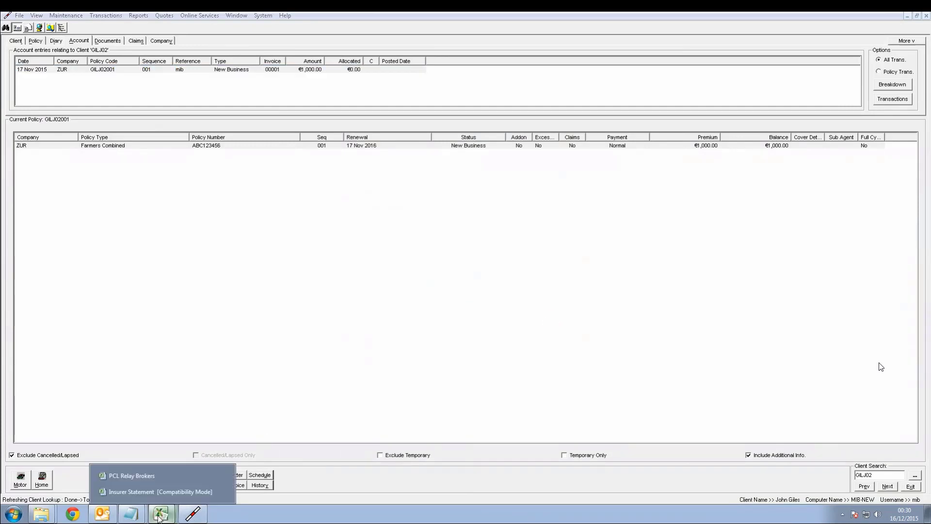
left_click(158, 490)
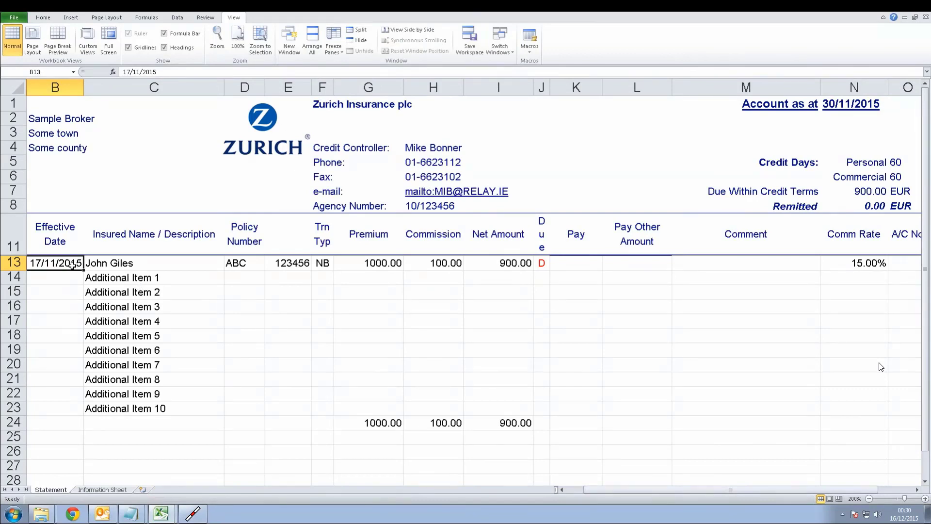
left_click(99, 265)
left_click_drag(258, 262, 303, 262)
left_click(381, 265)
left_click(437, 264)
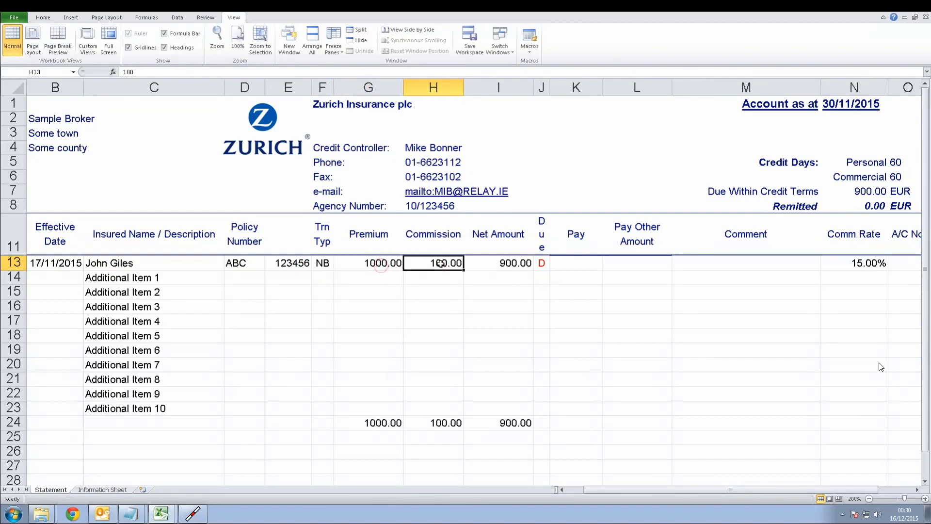
left_click(500, 264)
Step: Examine row 13's Pay options and its Pay Other Amount and Comment cells
left_click(597, 263)
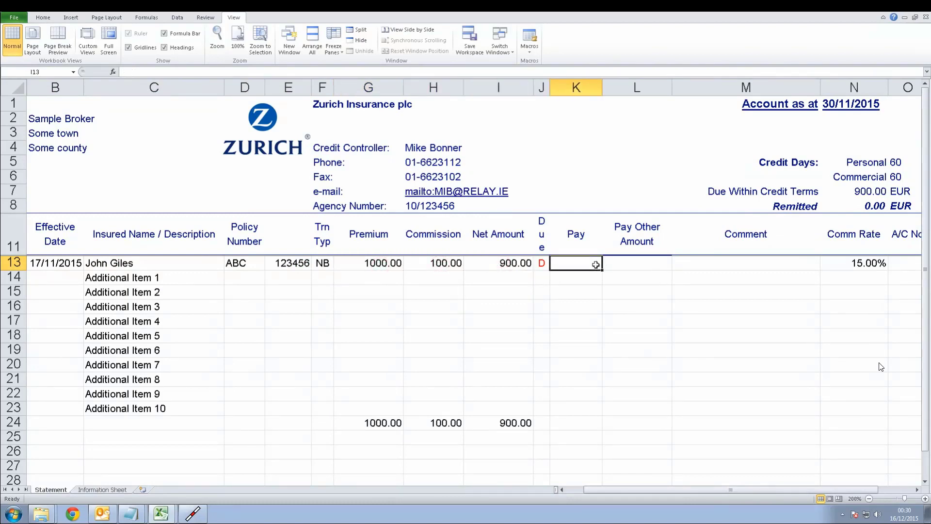
left_click(607, 265)
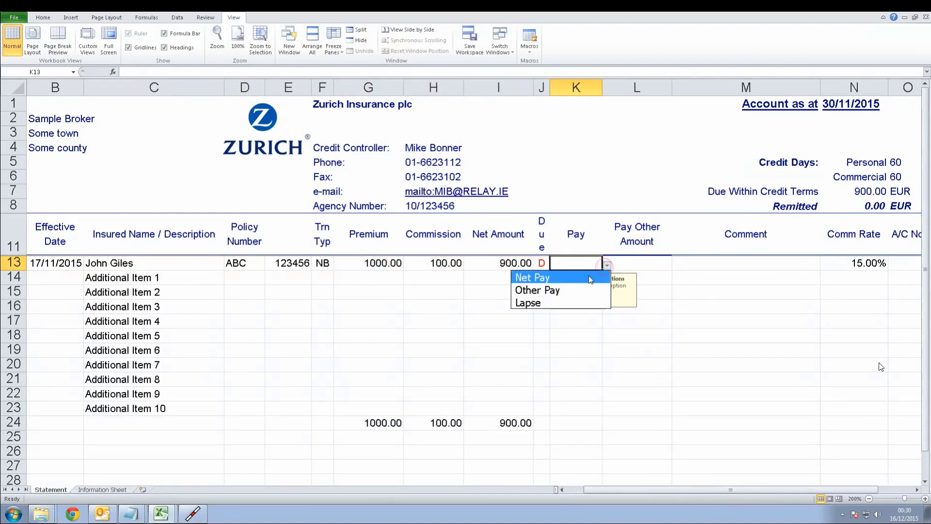
left_click(639, 269)
left_click(634, 264)
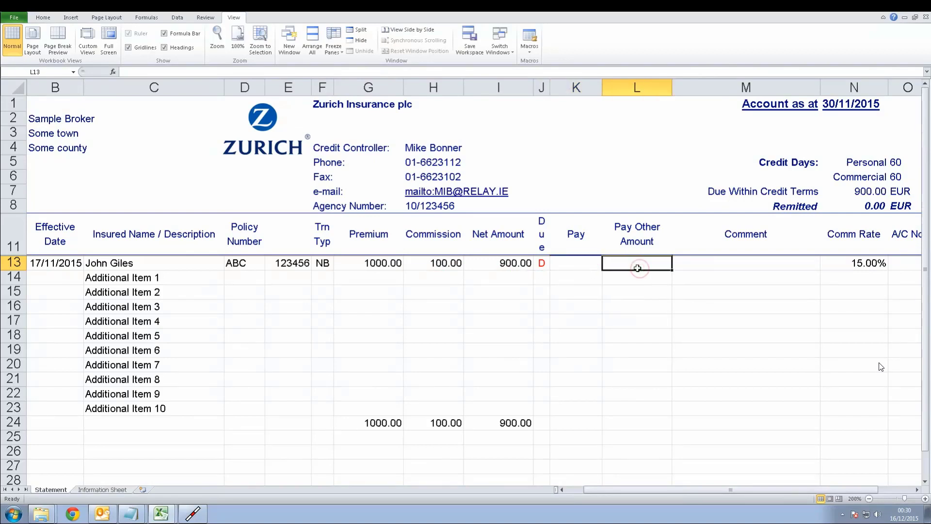
left_click(732, 264)
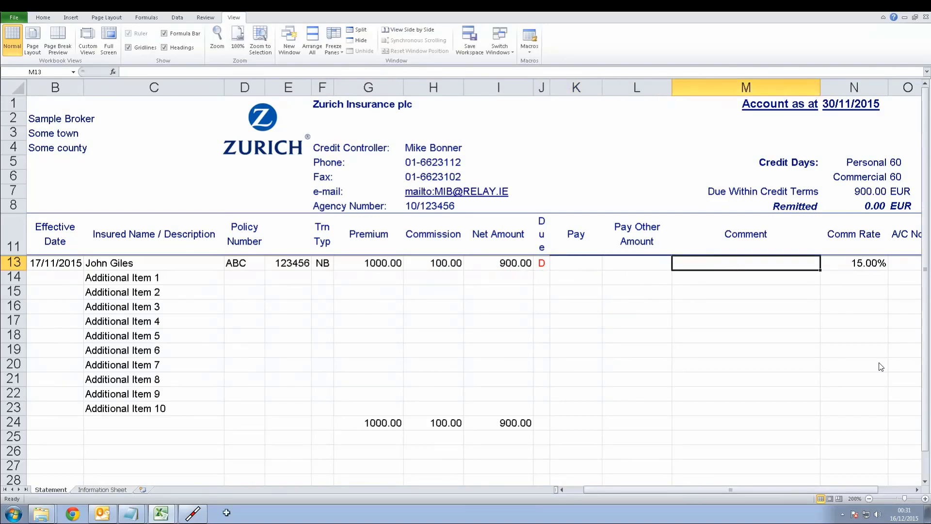
Step: Switch back to the broker system and open Auto Company Reconciliation for ZUR - Zurich Insurance Ireland Ltd
left_click(192, 514)
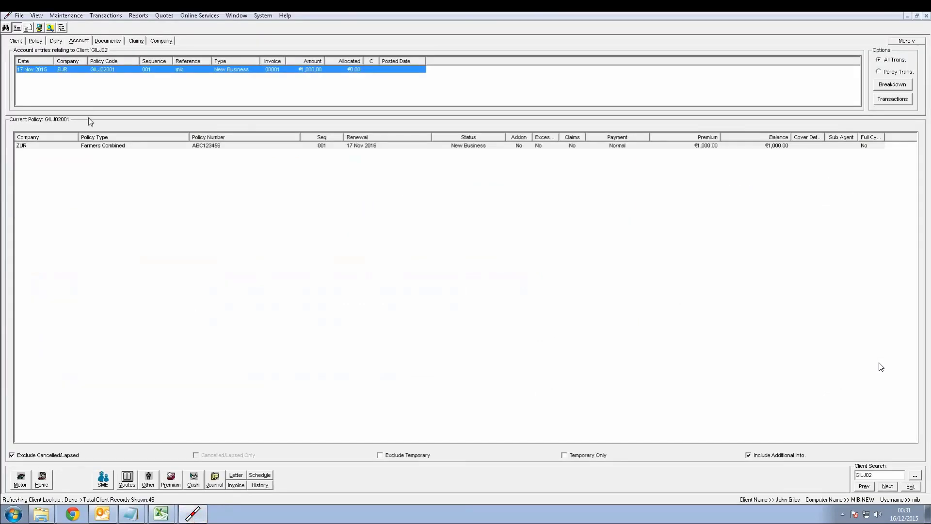
left_click(103, 16)
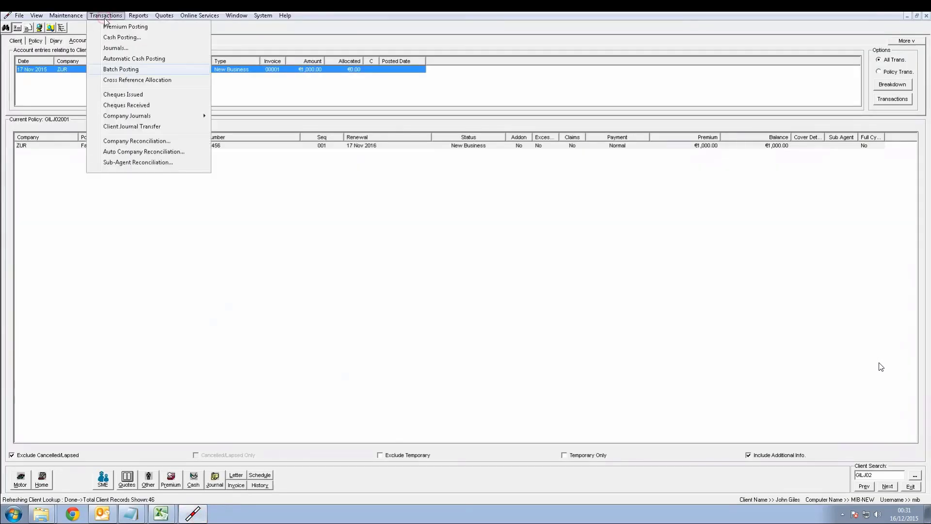
left_click(144, 153)
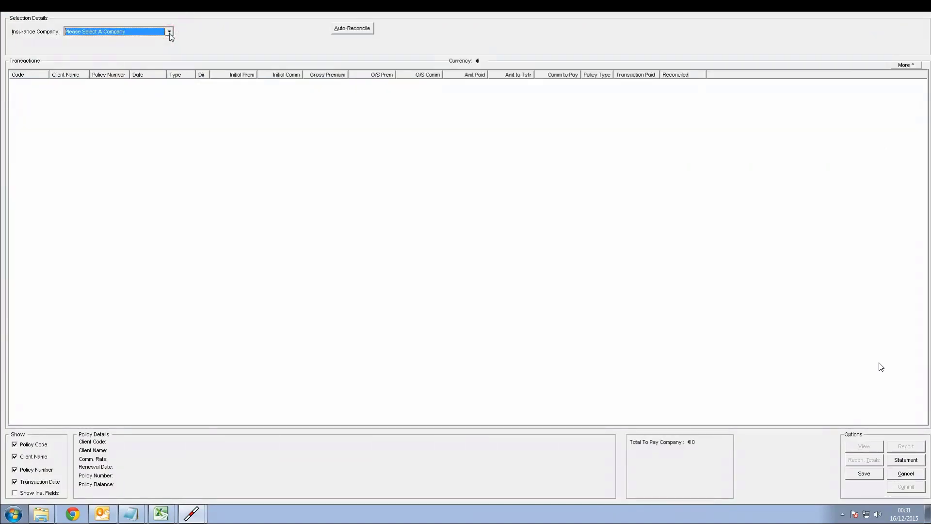
left_click(171, 32)
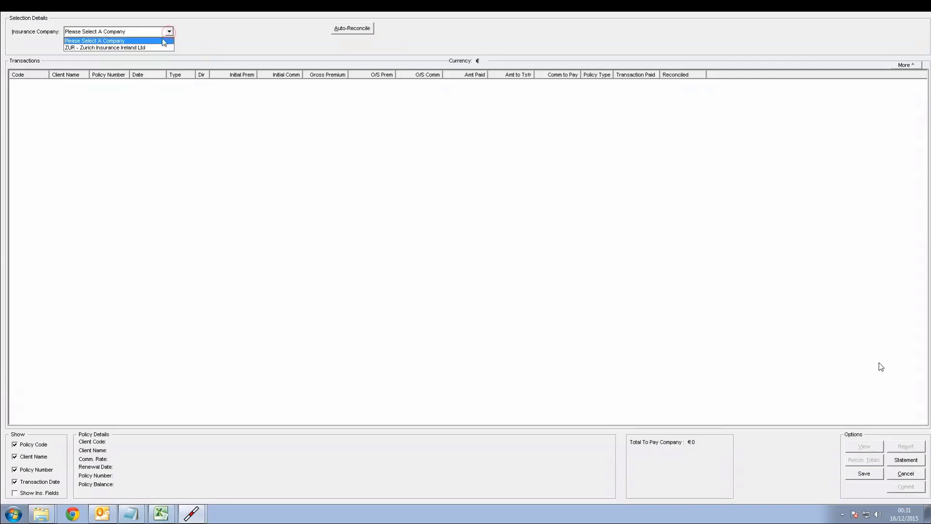
left_click(148, 47)
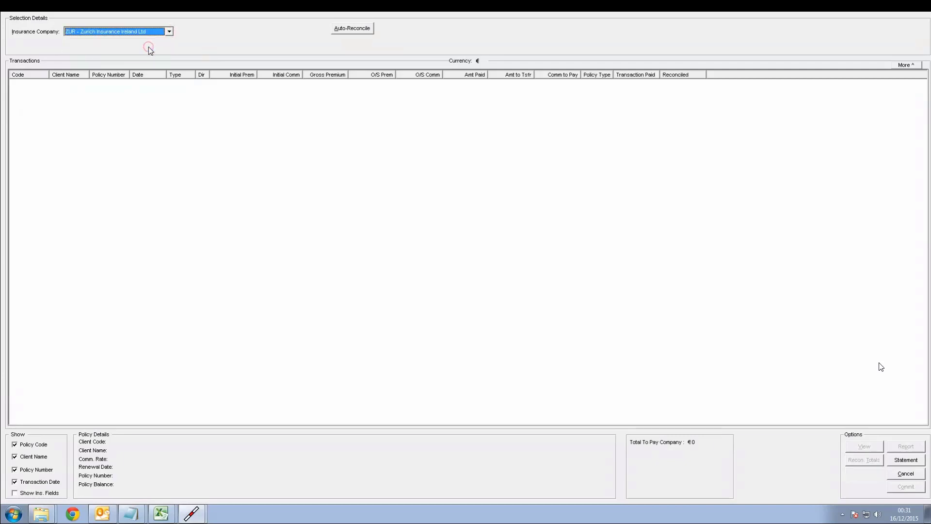
Step: Run Auto-Reconcile without applying credit terms, using the Insurer Statement file from the Desktop
left_click(349, 30)
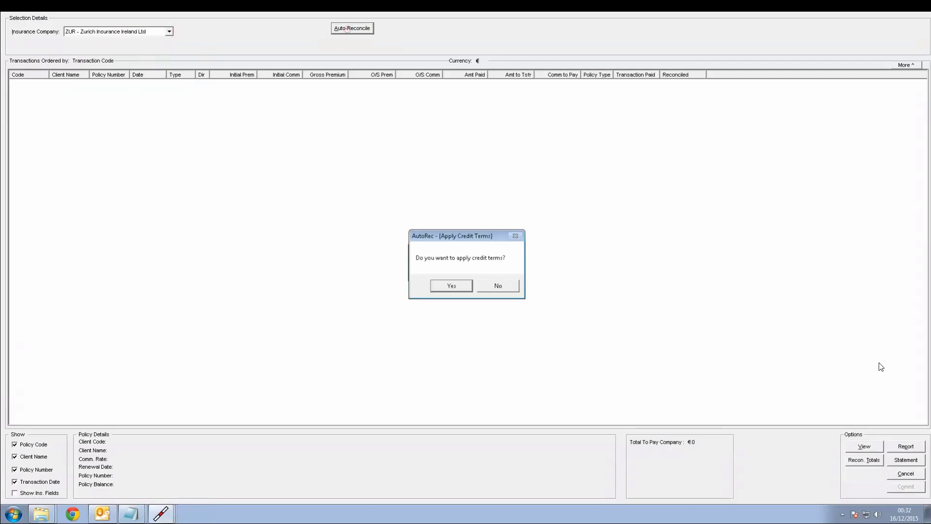
left_click(496, 288)
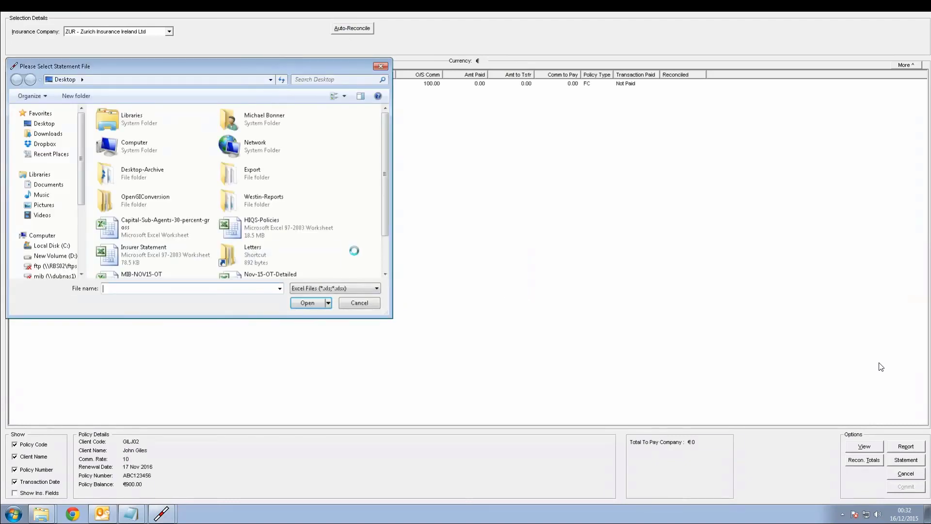
left_click(148, 256)
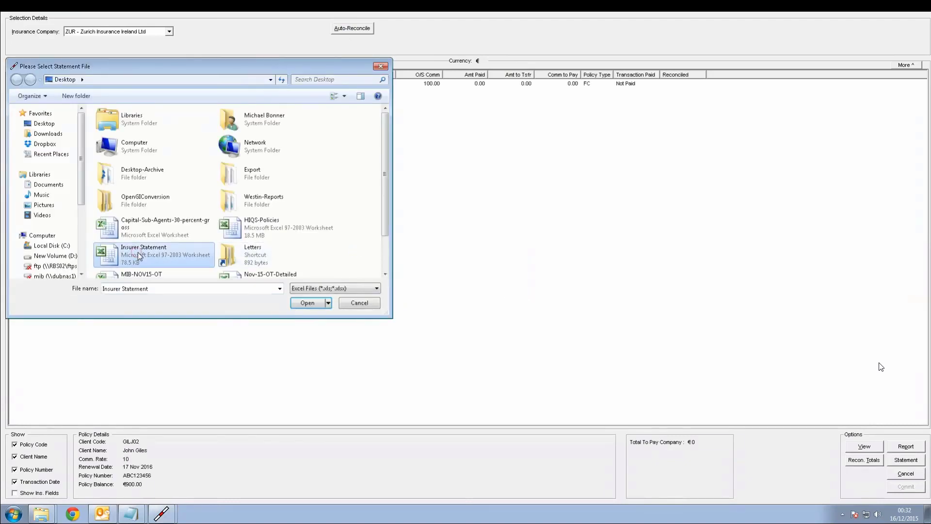
left_click(308, 302)
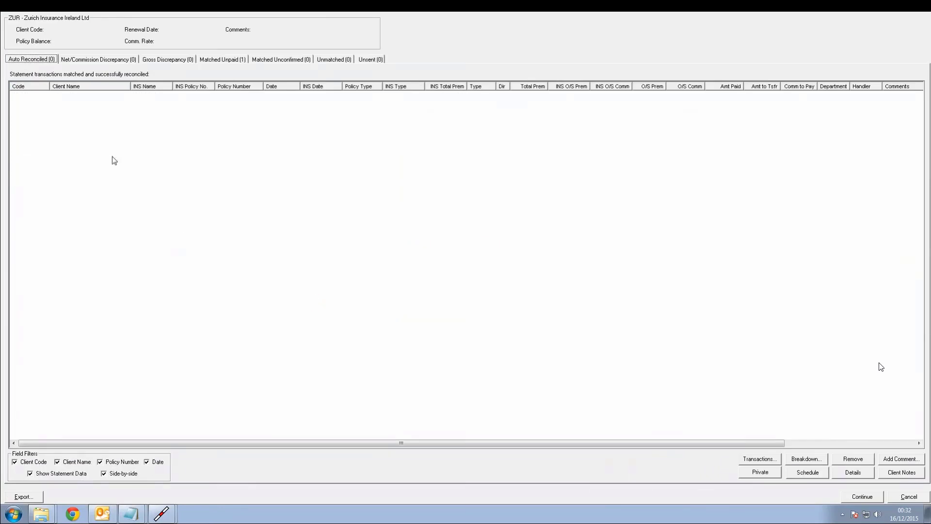
Step: Check the net/commission and gross discrepancy lists, and mark the client's transaction in the Matched Unpaid list
left_click(82, 63)
left_click(166, 60)
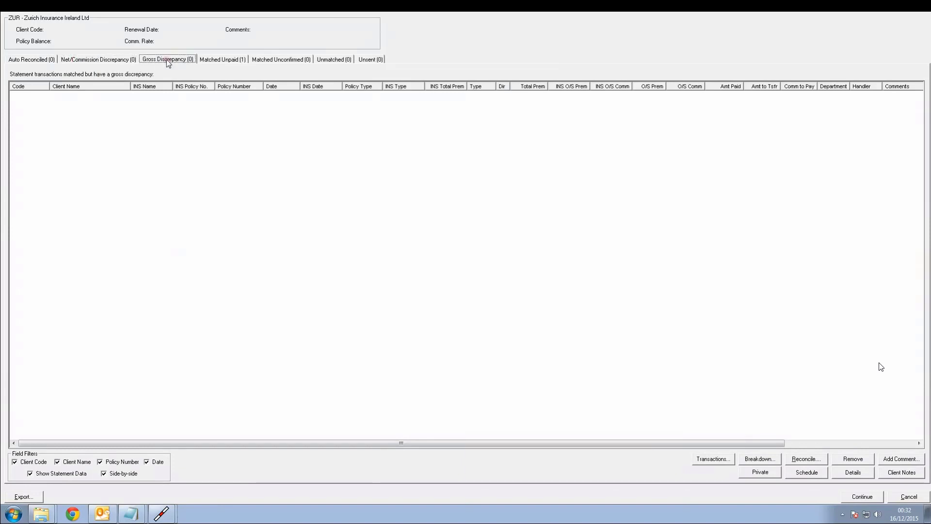
left_click(222, 60)
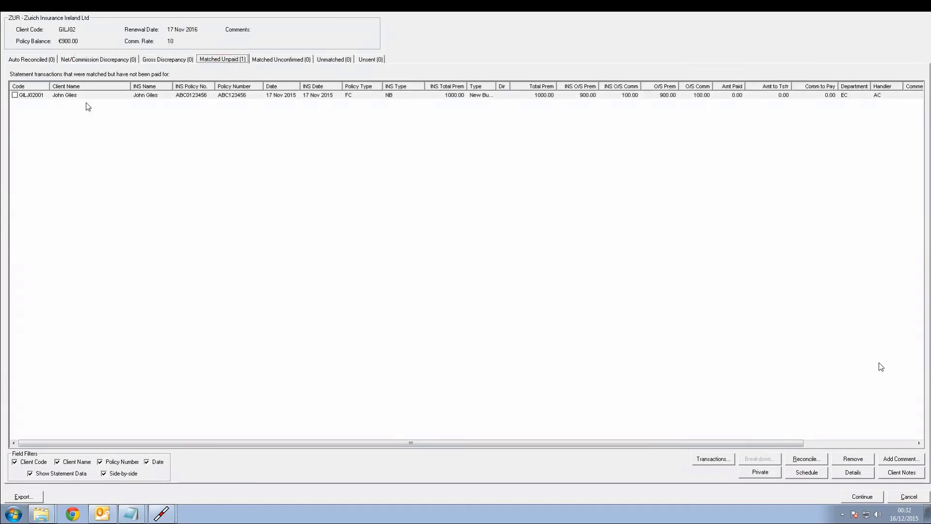
left_click(49, 95)
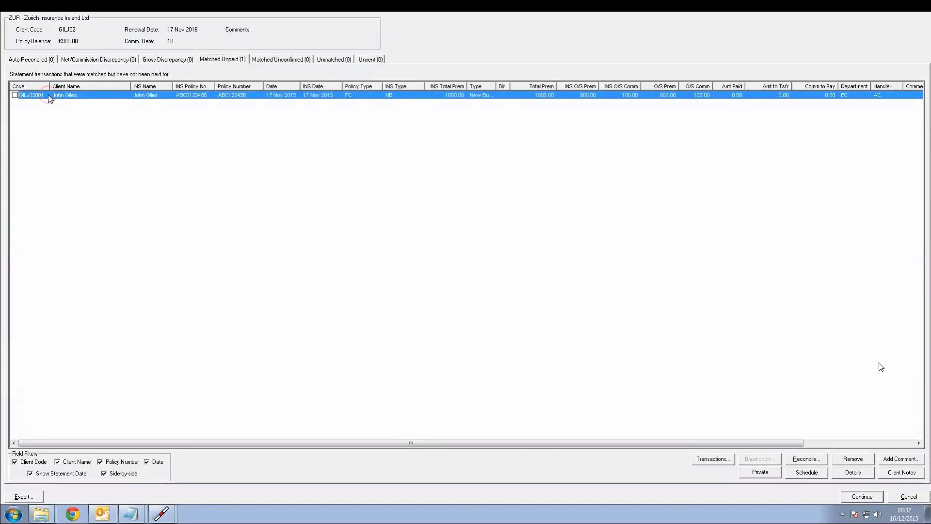
left_click(15, 95)
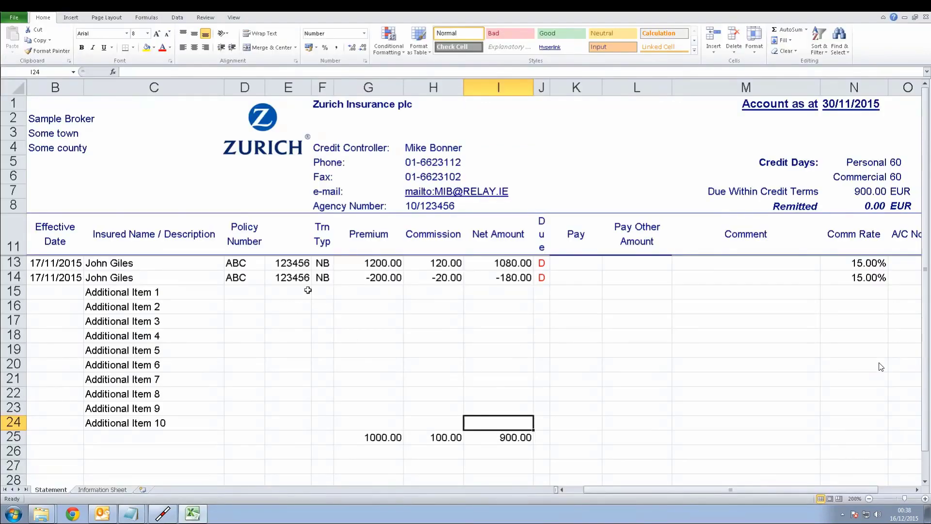
Step: Examine the premium, commission and net amounts of the statement's two client lines and their totals in Excel, and close the workbook
left_click_drag(366, 264, 506, 276)
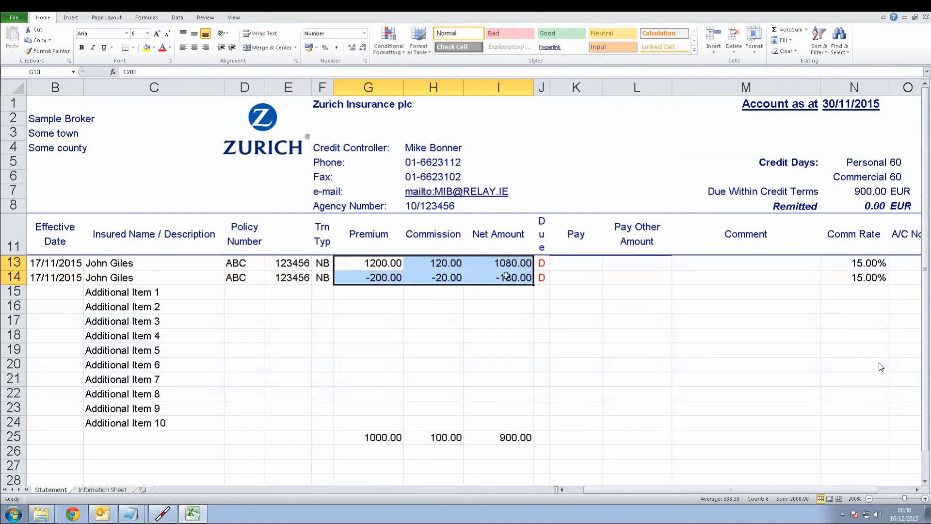
left_click_drag(395, 444, 528, 447)
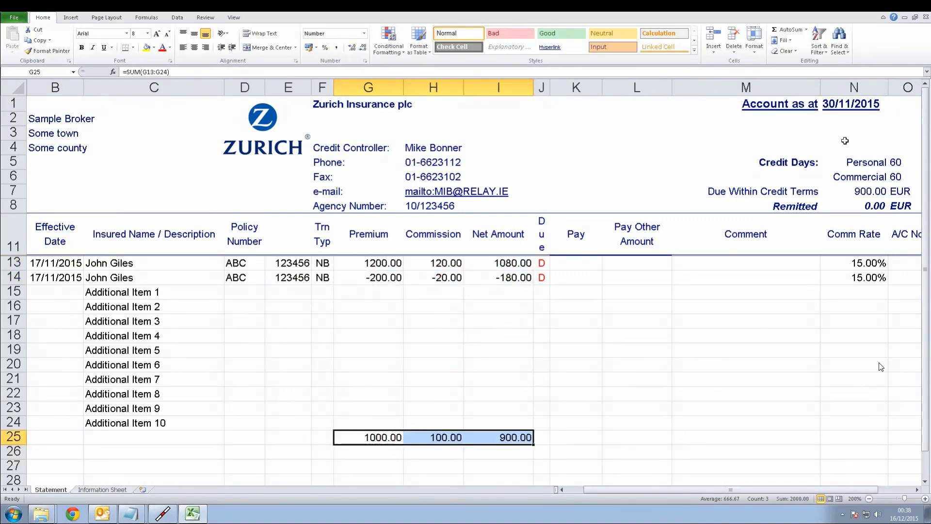
key("alt+F4")
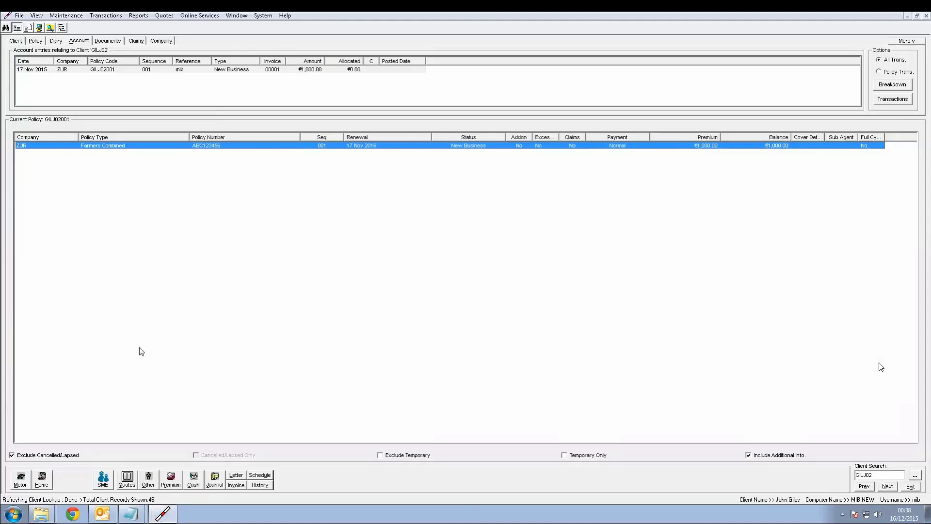
Step: Open Auto Company Reconciliation for ZUR - Zurich Insurance Ireland Ltd and auto-reconcile the Insurer Statement file without applying credit terms
left_click(103, 15)
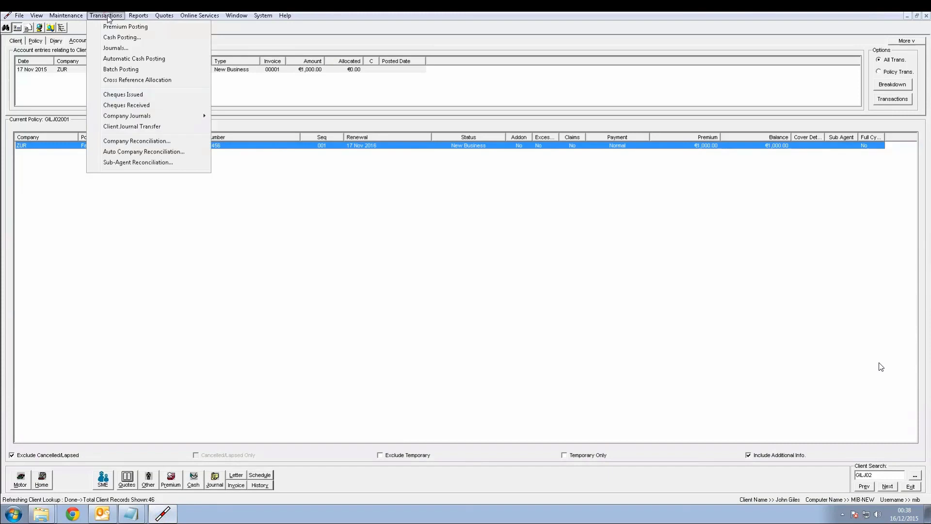
left_click(133, 151)
left_click(146, 31)
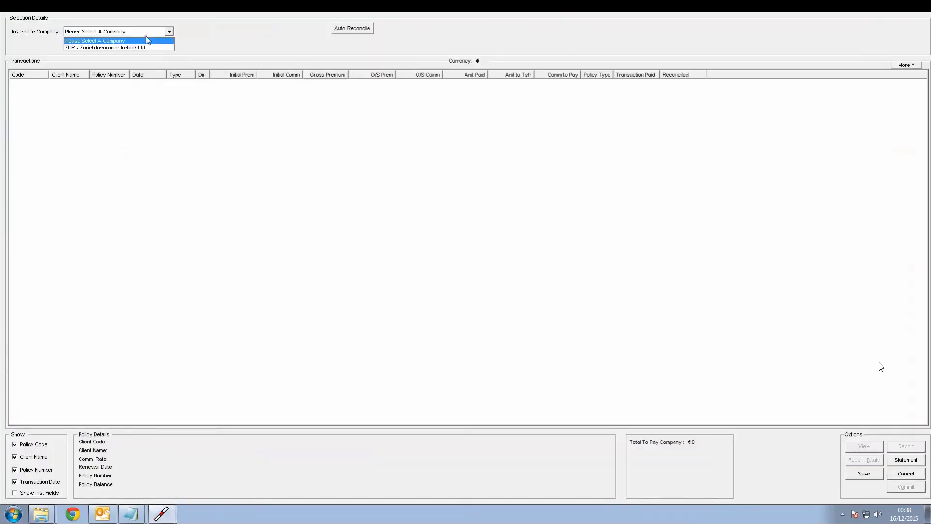
left_click(135, 49)
left_click(361, 31)
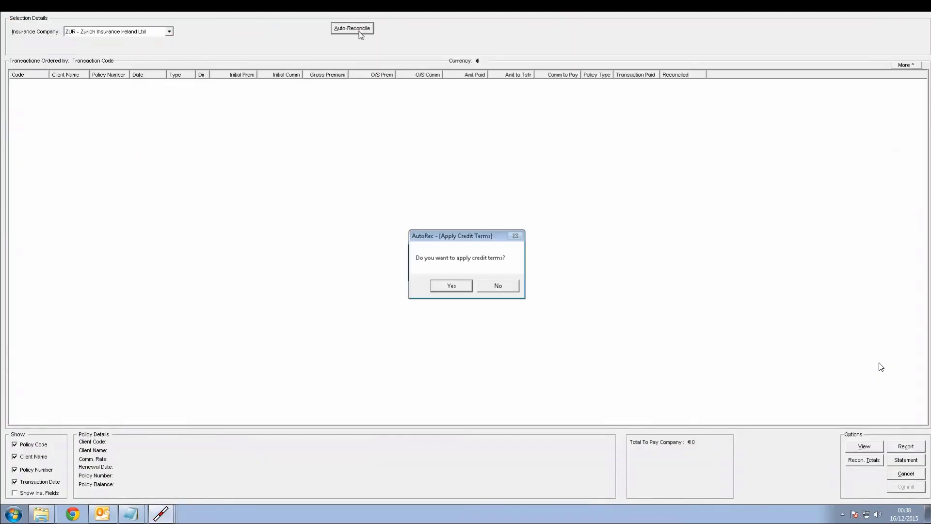
left_click(500, 285)
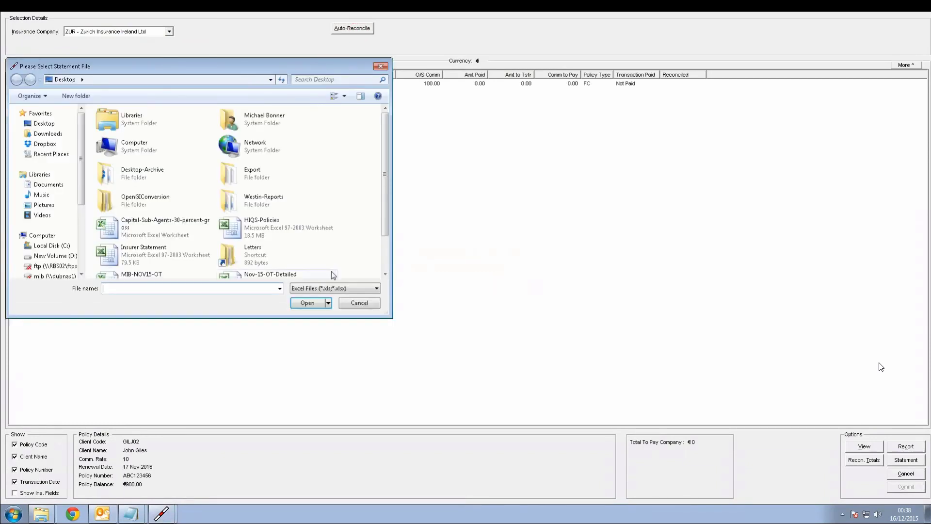
double_click(124, 249)
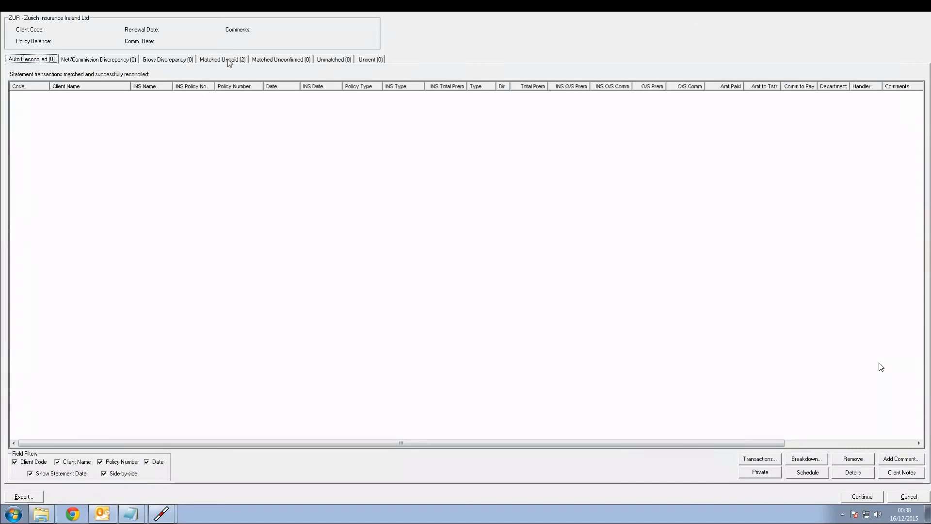
Step: Show the Matched Unpaid list without statement data and examine the breakdown of the client's matched transaction
left_click(240, 60)
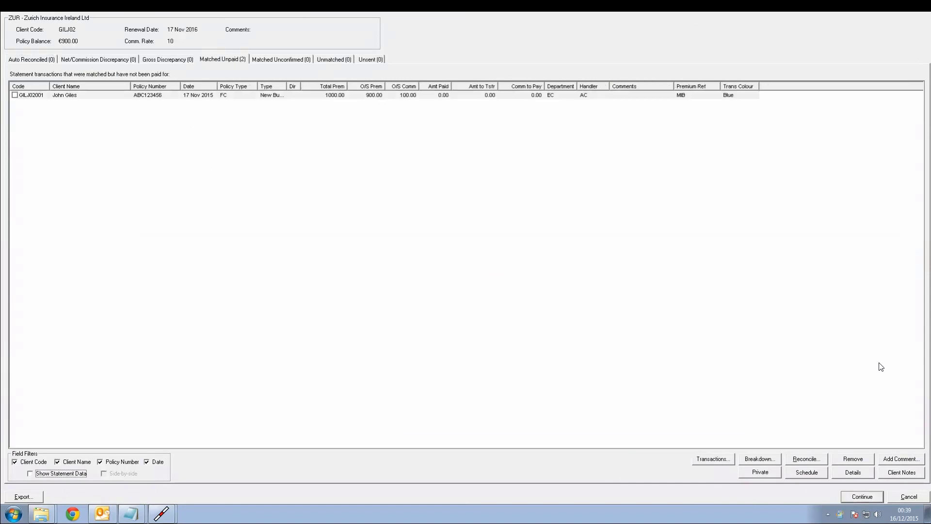
key("Tab")
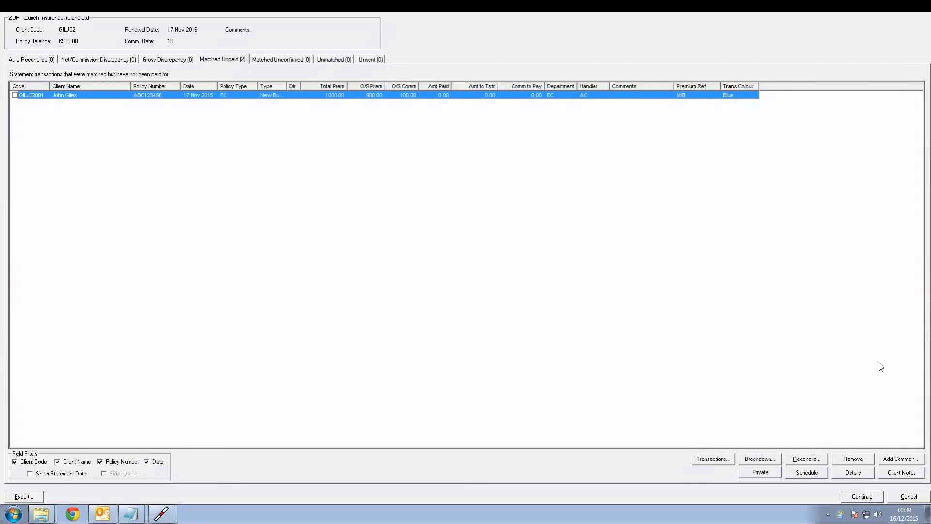
key("alt+b")
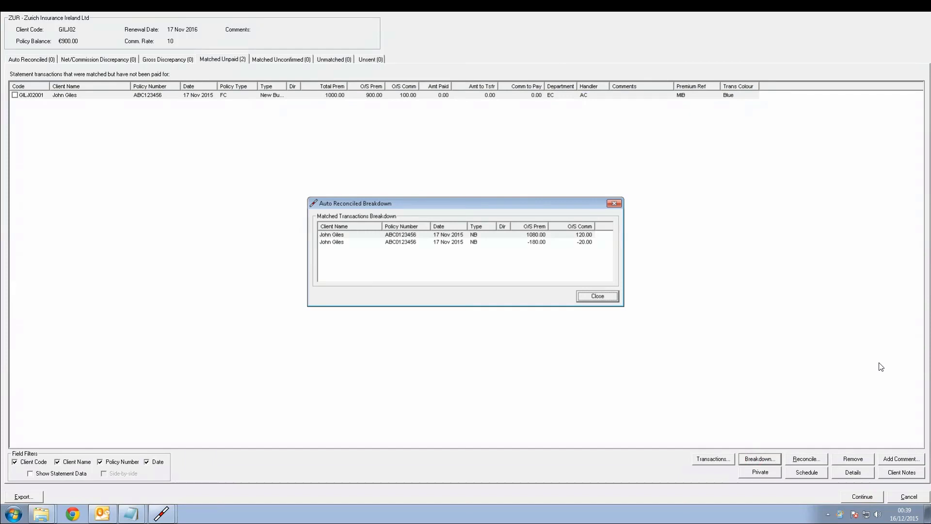
key("Tab")
key("Down")
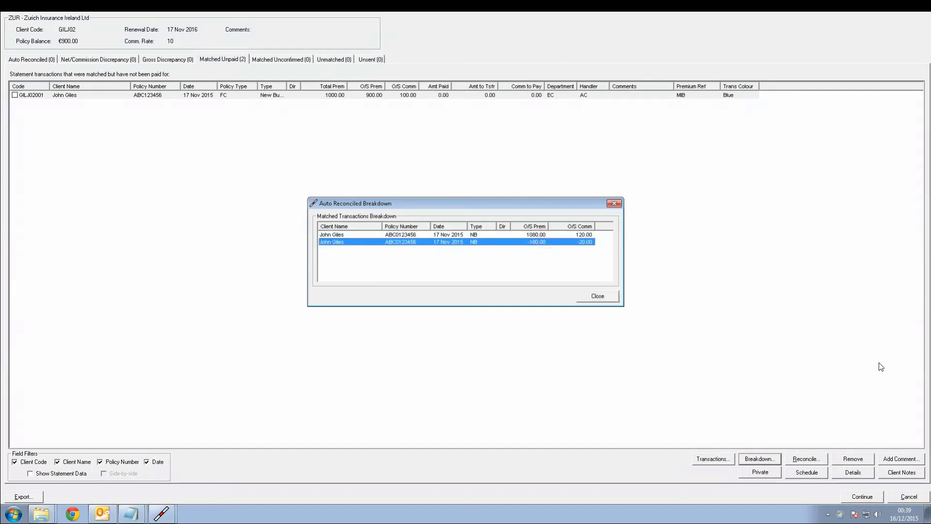
key("Escape")
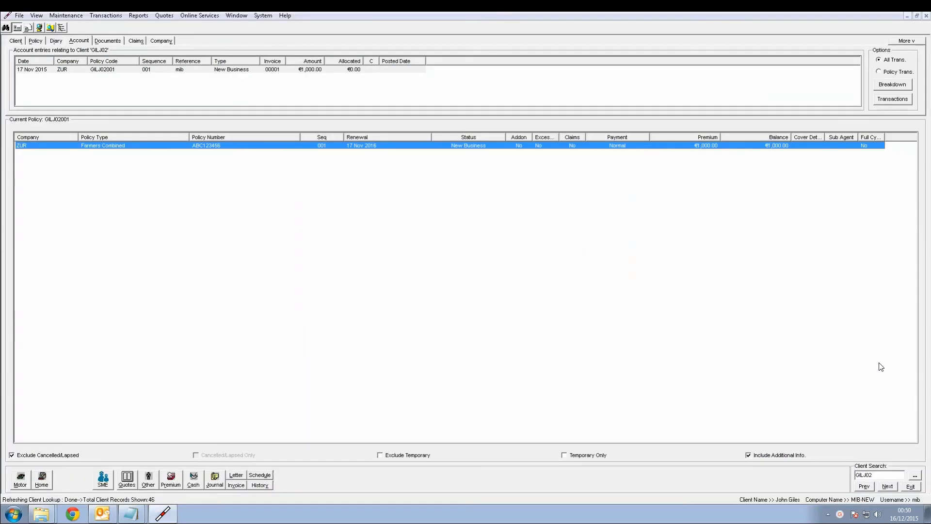
Step: Post a cash payment of 1000 on the client's account and allocate it automatically against the New Business transaction
left_click(193, 479)
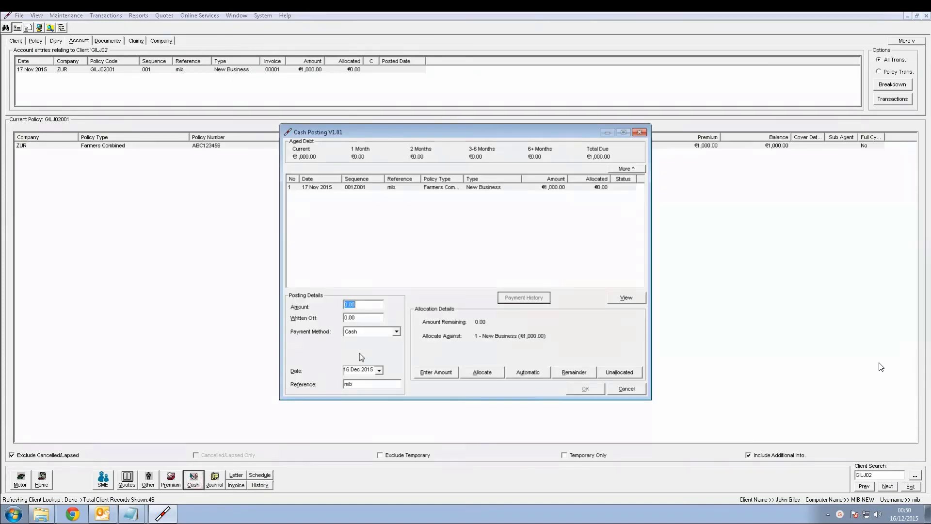
type("1000")
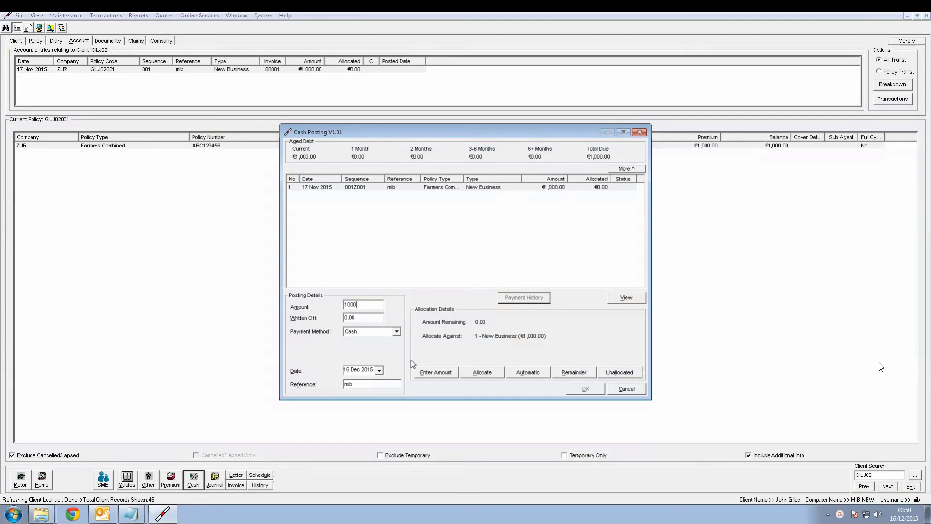
left_click(528, 371)
left_click(578, 389)
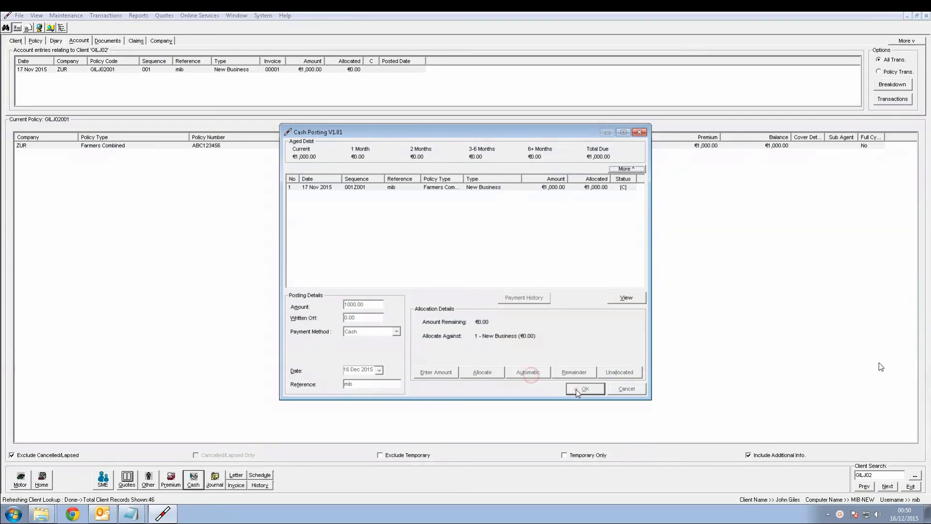
left_click(523, 288)
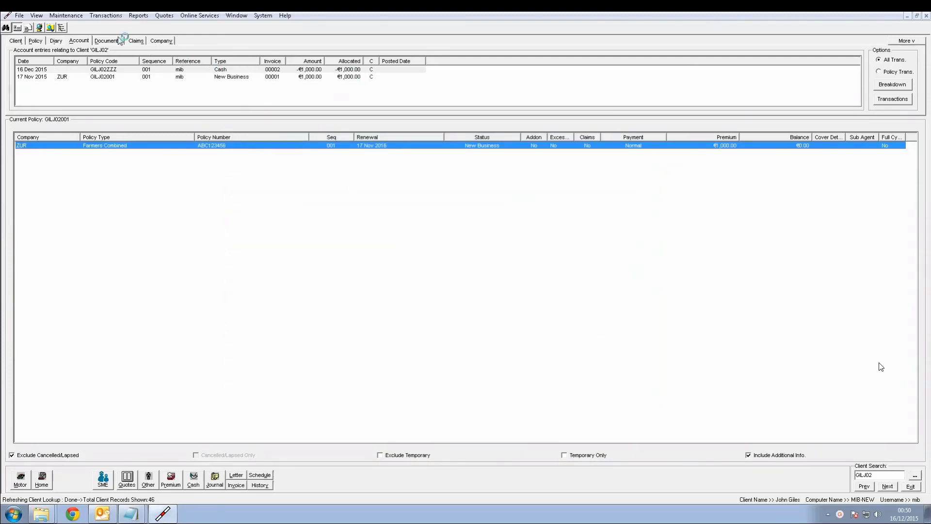
Step: Rerun Auto-Reconcile for Zurich Insurance Ireland Ltd with the Insurer Statement file, again without applying credit terms
left_click(106, 19)
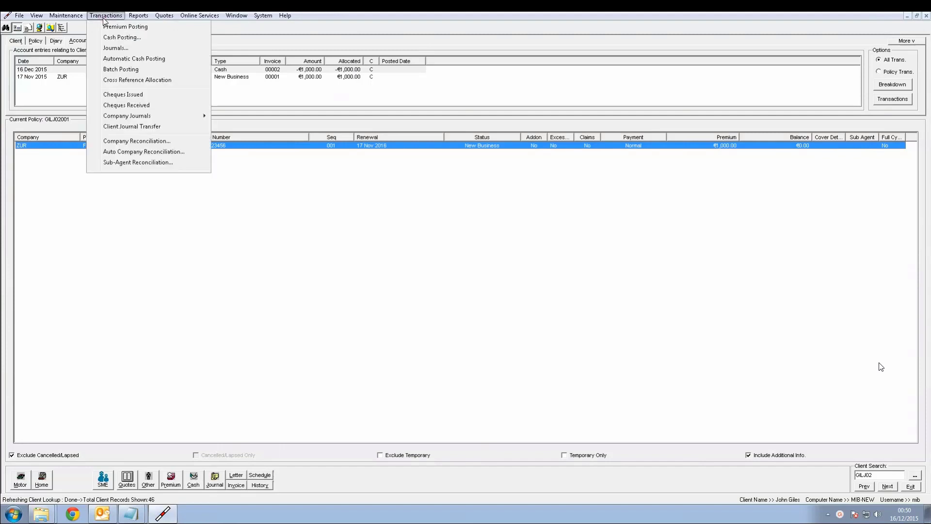
left_click(127, 152)
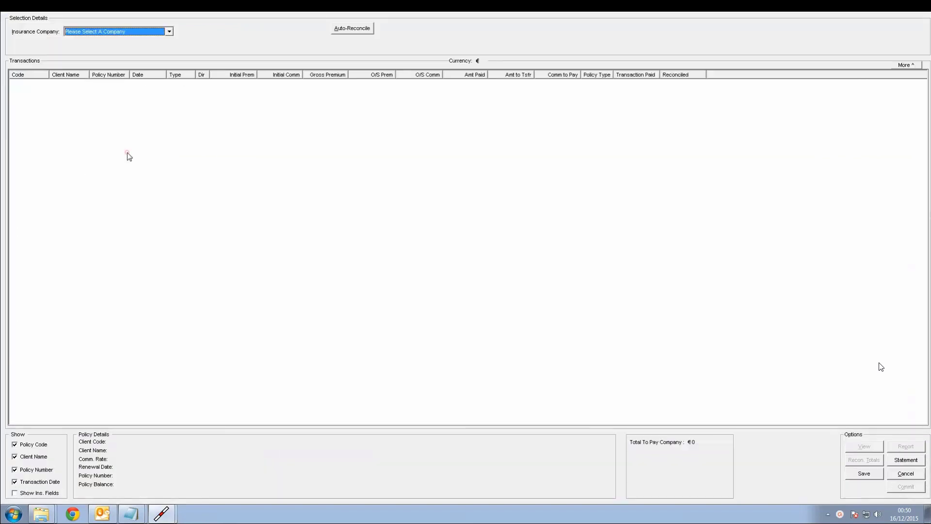
left_click(168, 31)
left_click(143, 47)
left_click(354, 29)
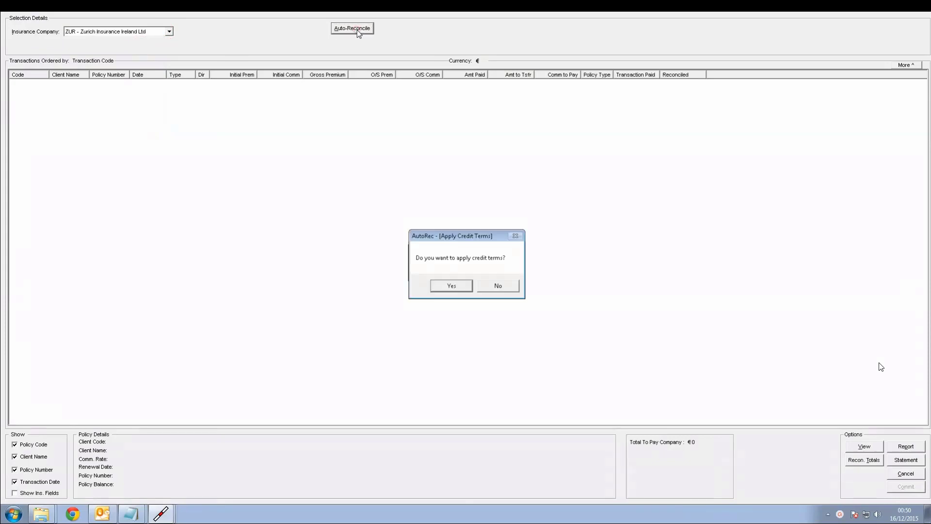
left_click(498, 287)
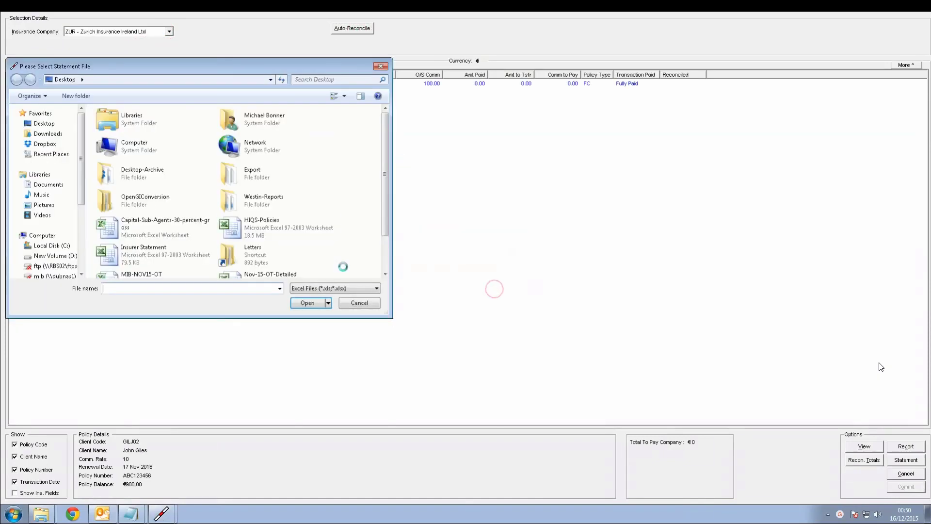
double_click(142, 249)
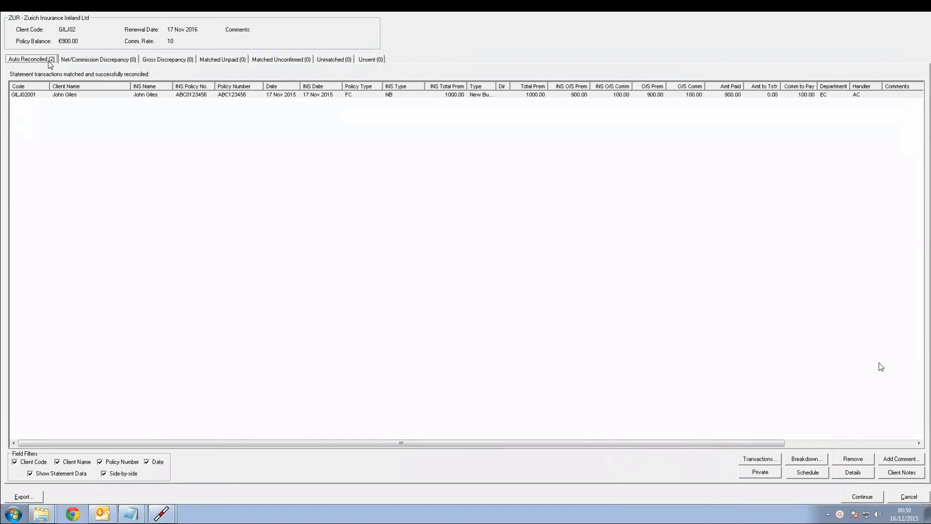
Step: Check the account transactions and the client notes of the client in the Auto Reconciled list
left_click(90, 95)
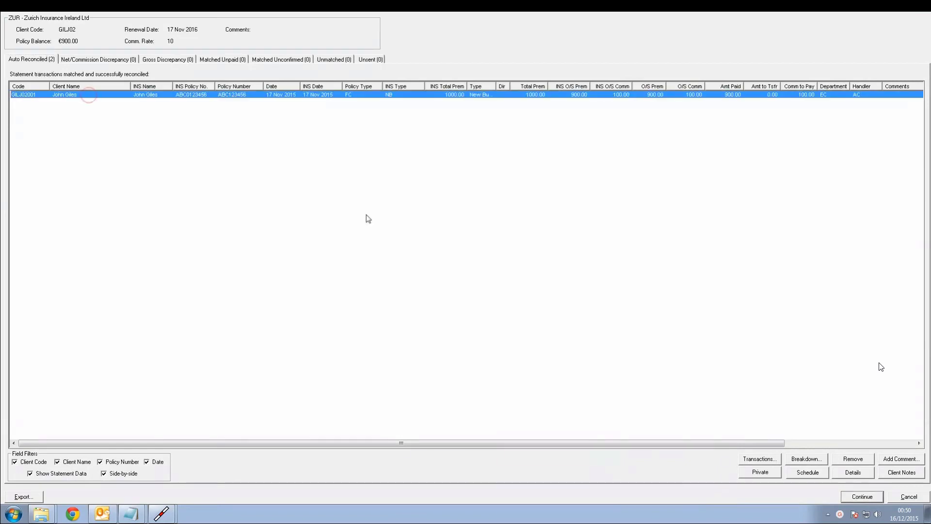
left_click(763, 462)
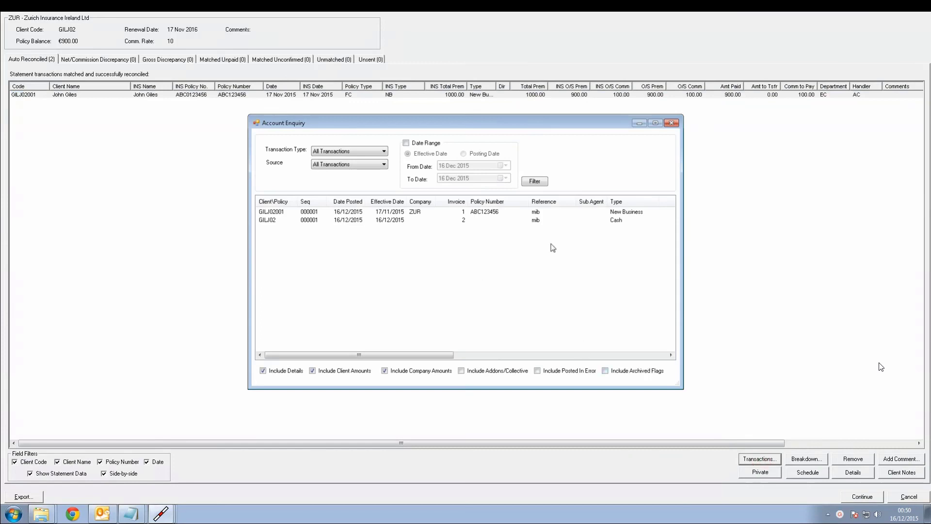
left_click(672, 123)
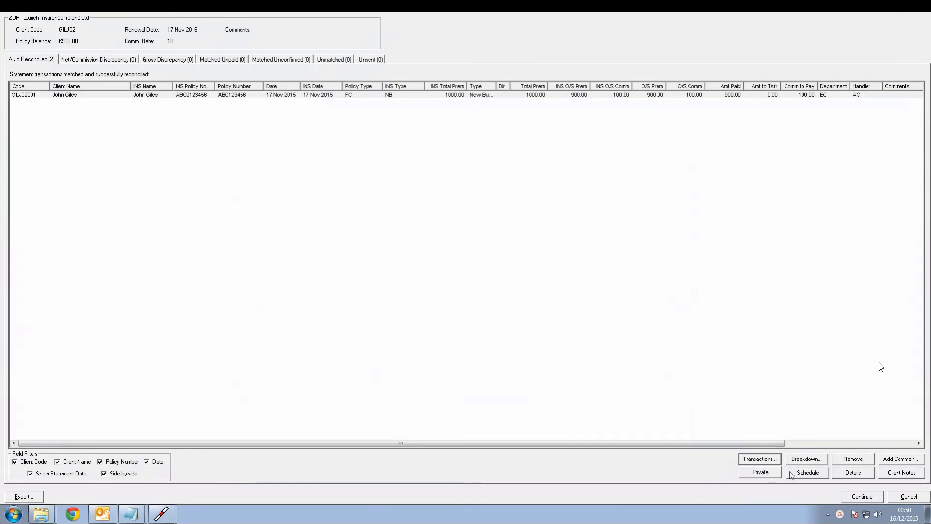
left_click(900, 474)
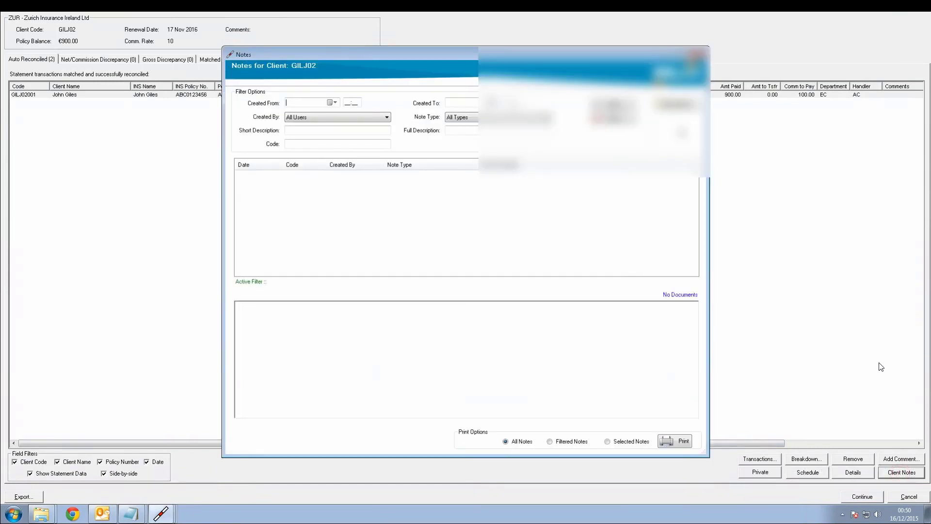
left_click(698, 54)
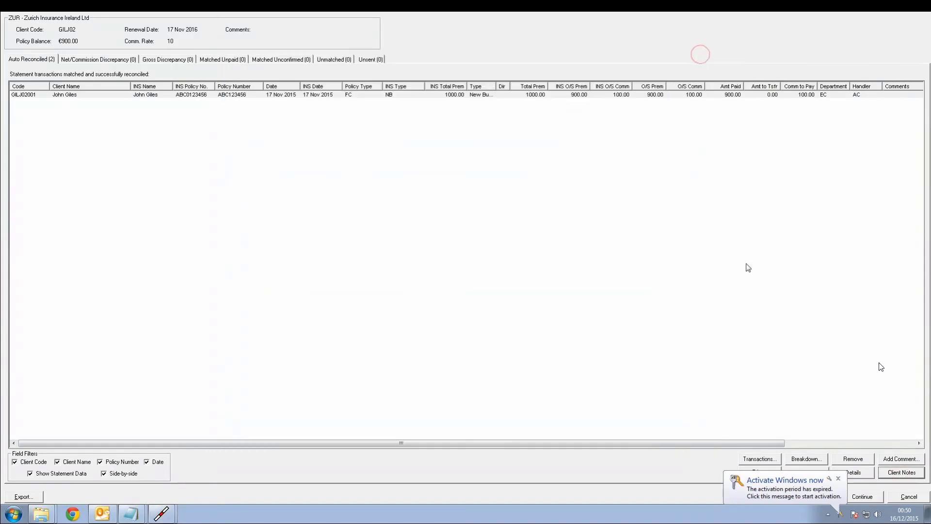
Step: Examine both statement lines in the auto-reconciled transaction's breakdown and close it
left_click(807, 459)
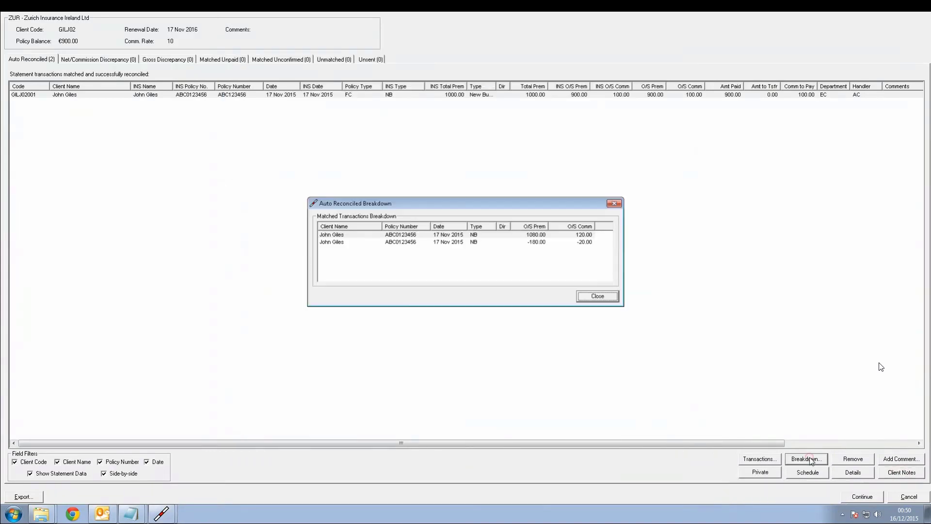
left_click(503, 236)
left_click(504, 243)
left_click(597, 296)
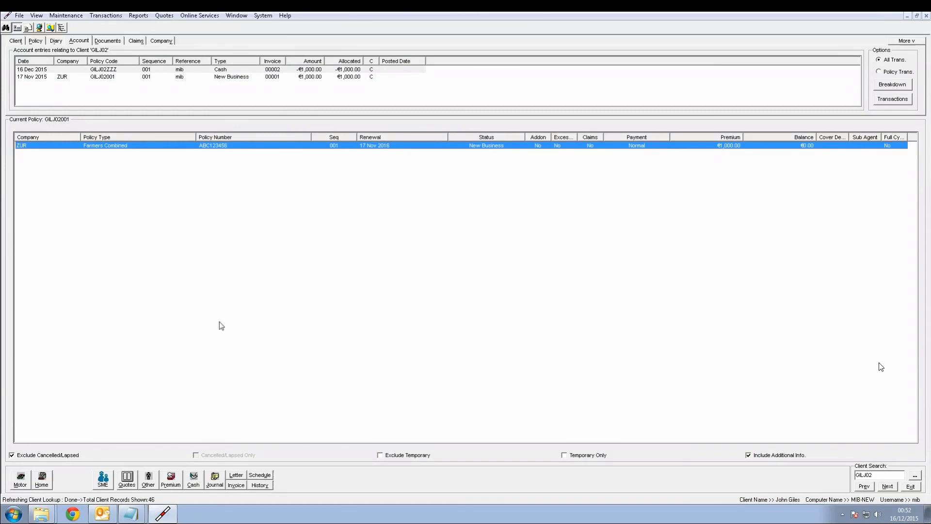
Step: Post an NB Not Taken Up premium on the Farmers Combined policy with commission 100 and temporary cover details NTU
left_click(172, 479)
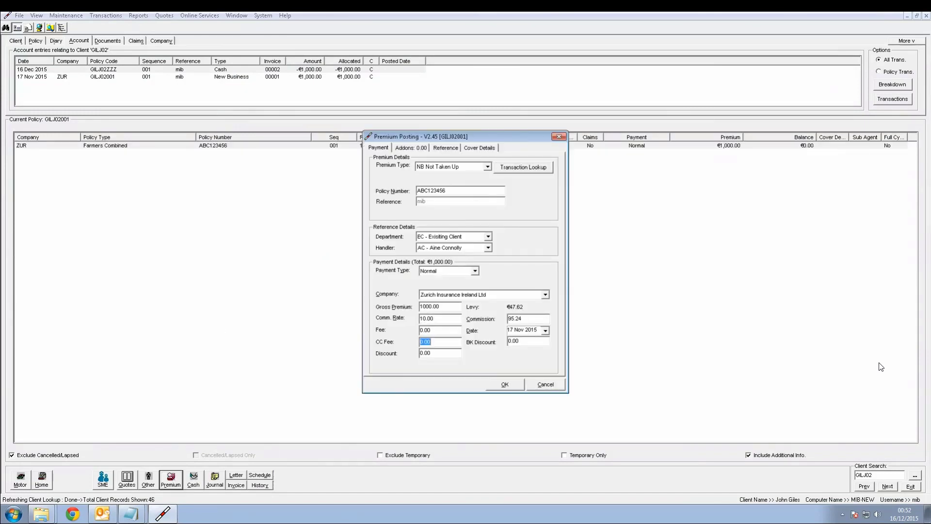
left_click(530, 319)
type("100")
left_click(444, 342)
left_click(499, 386)
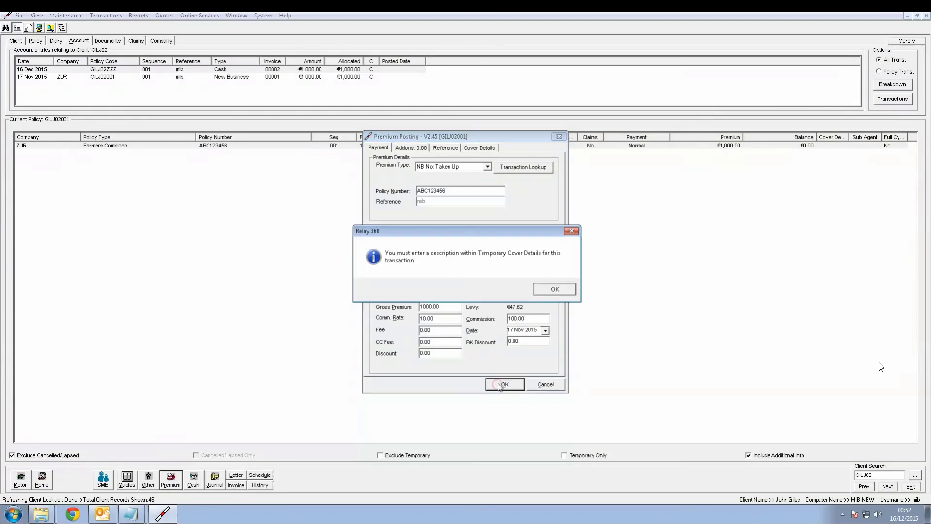
left_click(556, 290)
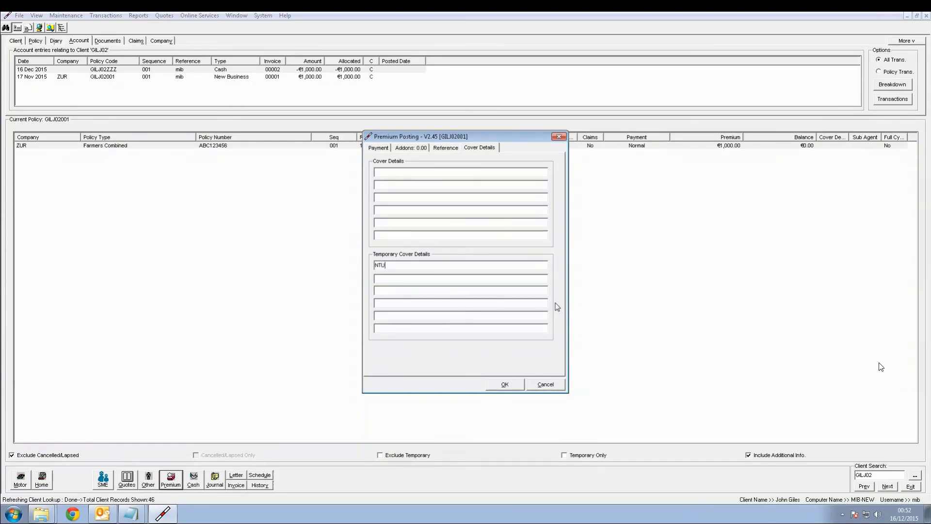
left_click(508, 386)
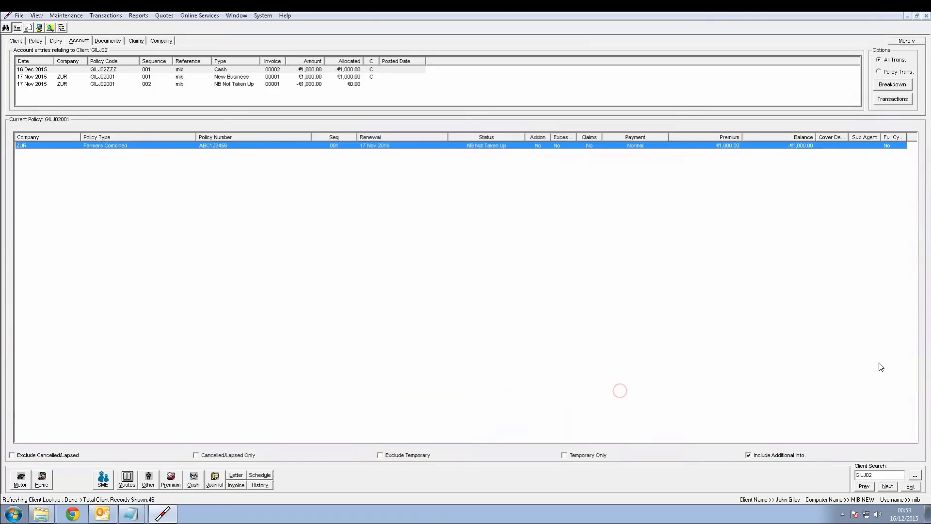
Step: Post a Refund journal of 1000 with reference 12345 against the NB Not Taken Up entry
left_click(264, 84)
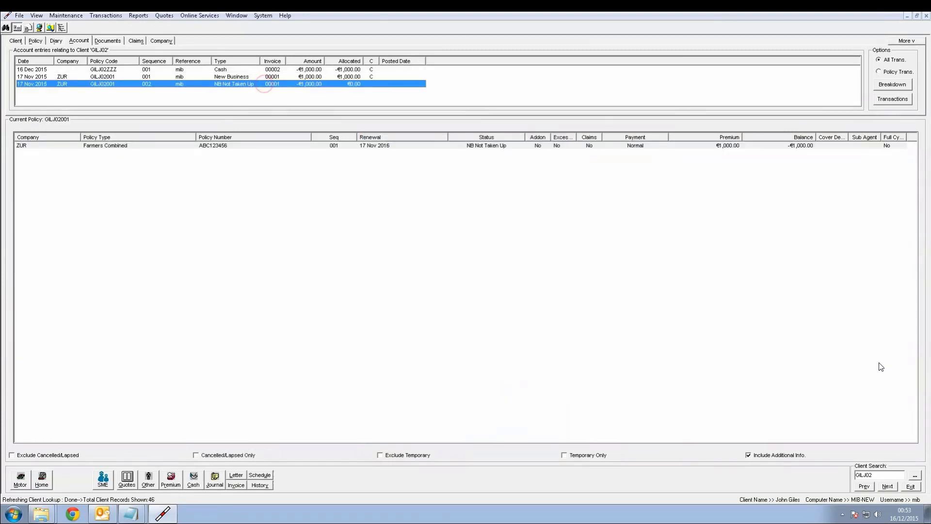
key("alt+j")
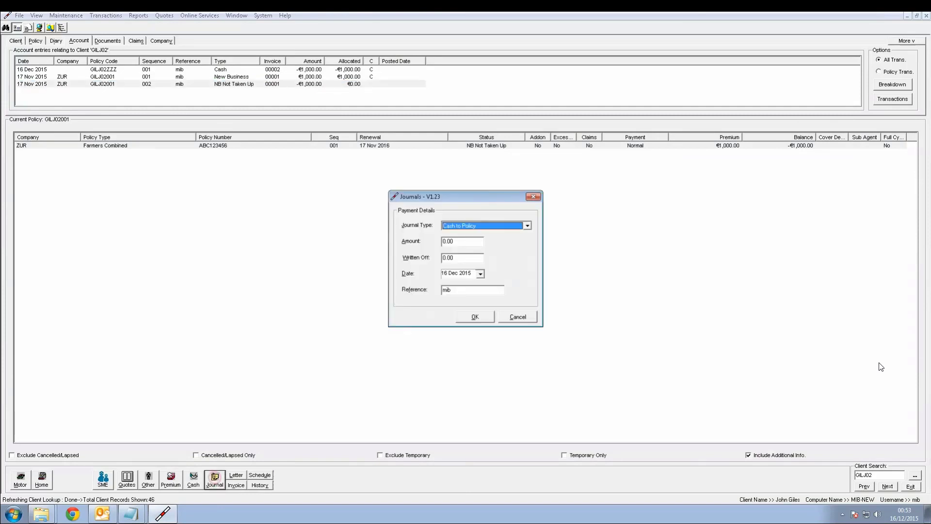
left_click(471, 226)
left_click(466, 243)
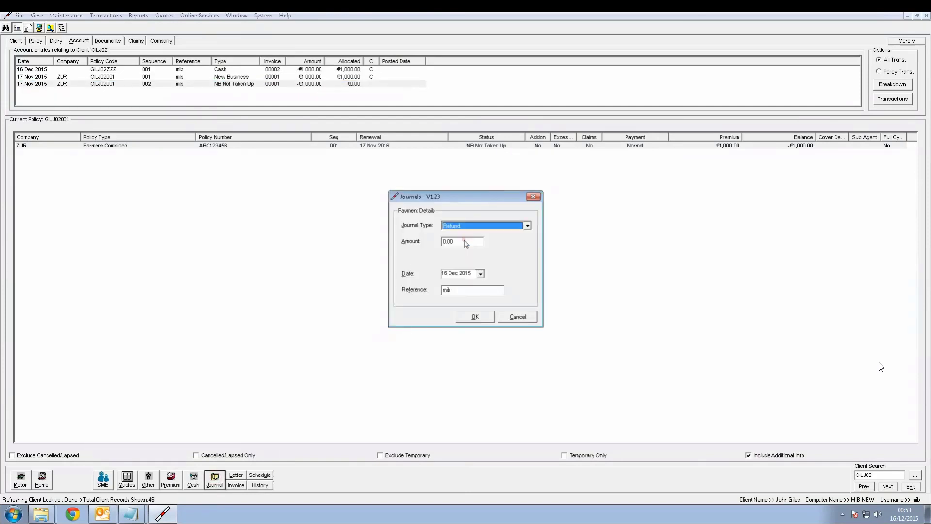
left_click(466, 242)
type("1")
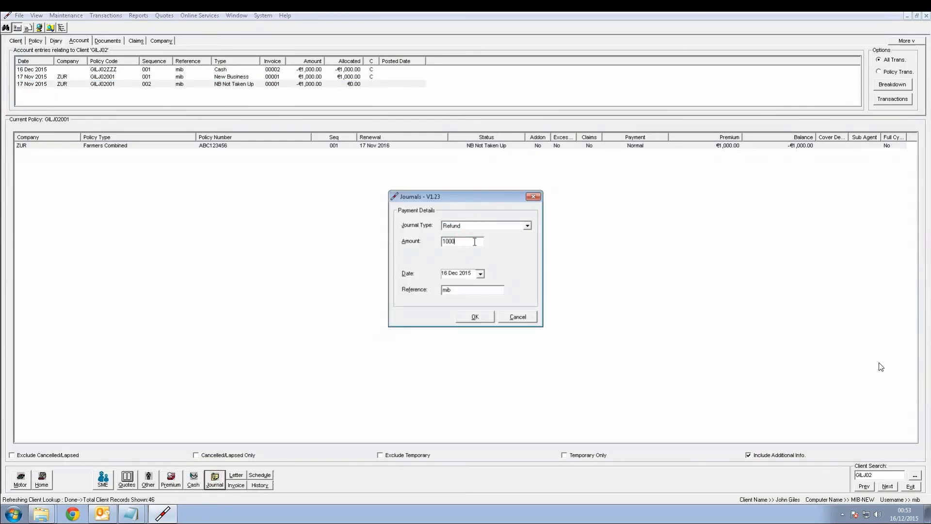
type("000")
key("Tab")
key("Tab")
type("12345")
left_click(475, 316)
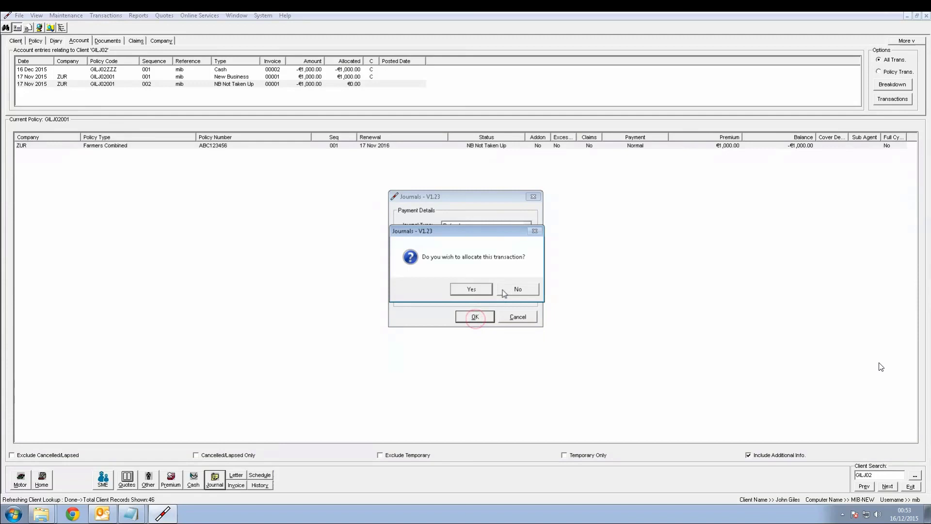
Step: Allocate the refund automatically against the NB Not Taken Up transaction and check the client's account entries and policy
left_click(473, 291)
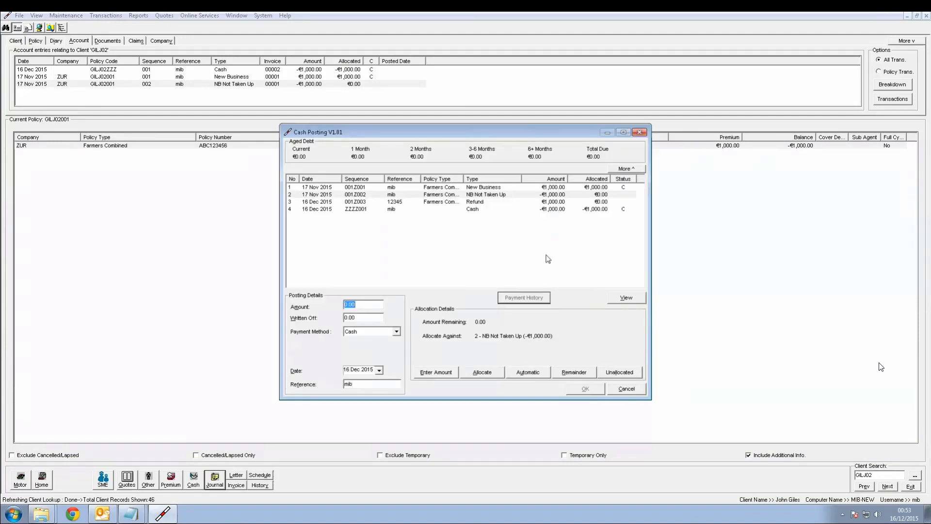
left_click(527, 373)
left_click(585, 388)
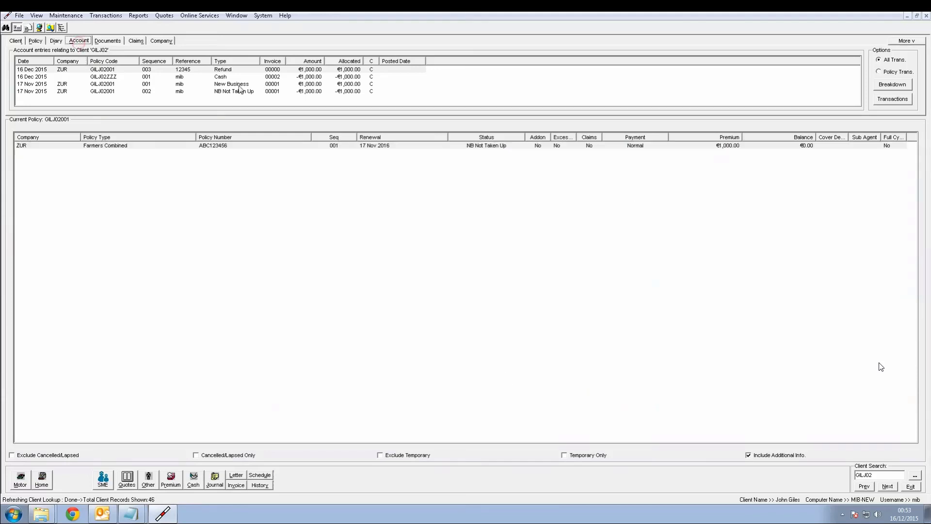
left_click(256, 83)
left_click(257, 91)
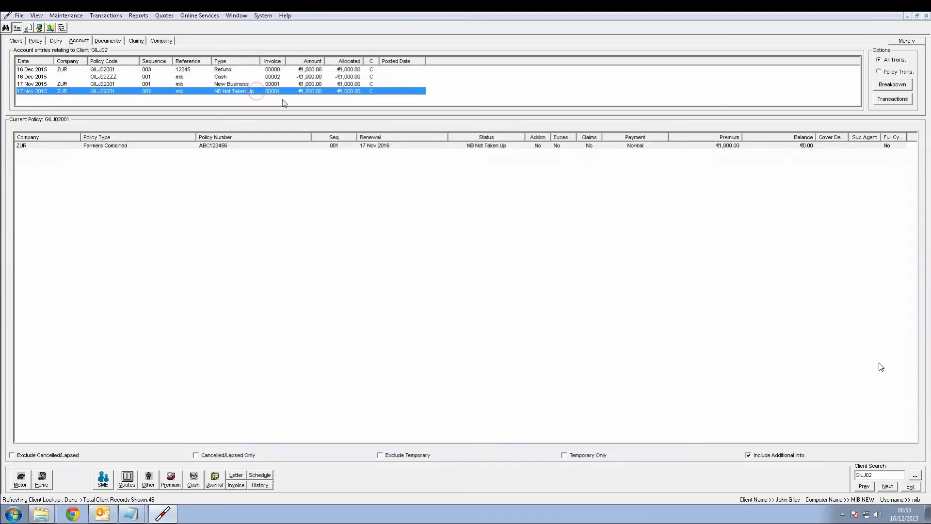
left_click(505, 149)
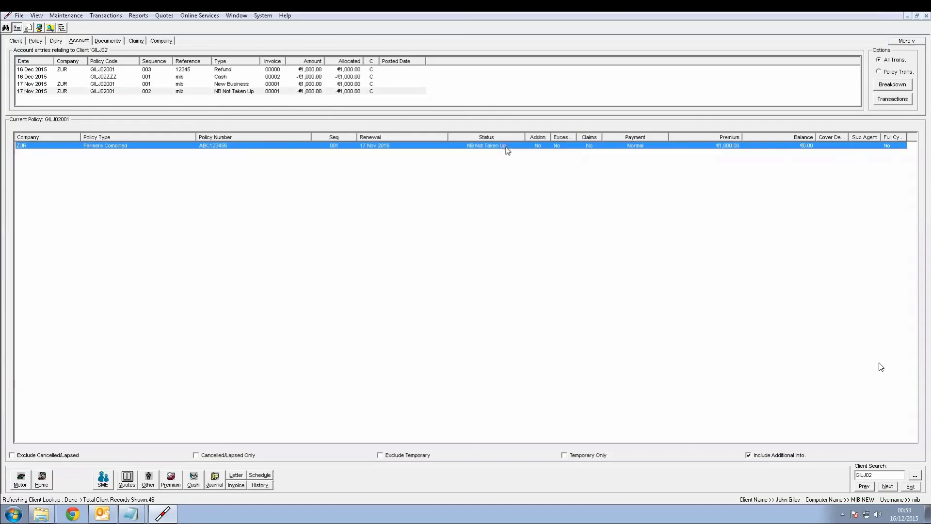
Step: Run Auto-Reconcile for Zurich Insurance Ireland Ltd on the Insurer Statement file without credit terms, with the refund posted
left_click(106, 15)
left_click(126, 153)
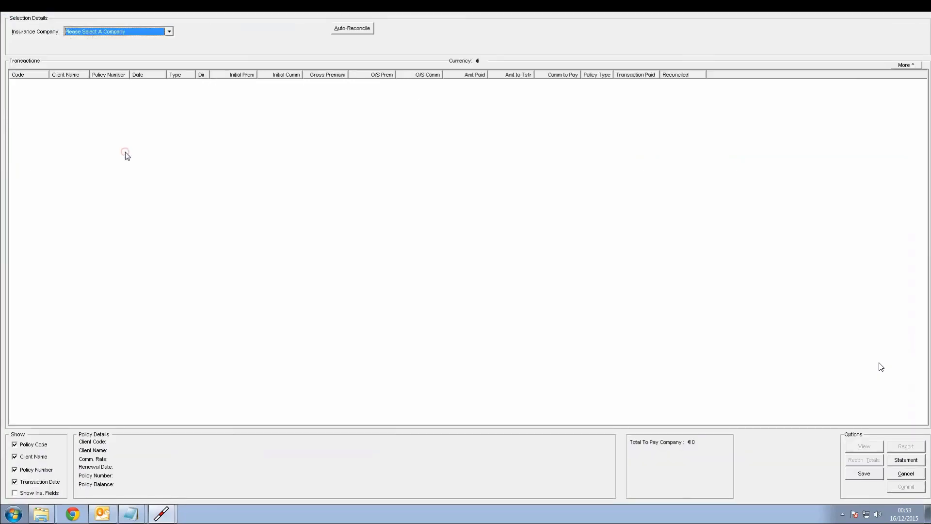
left_click(169, 32)
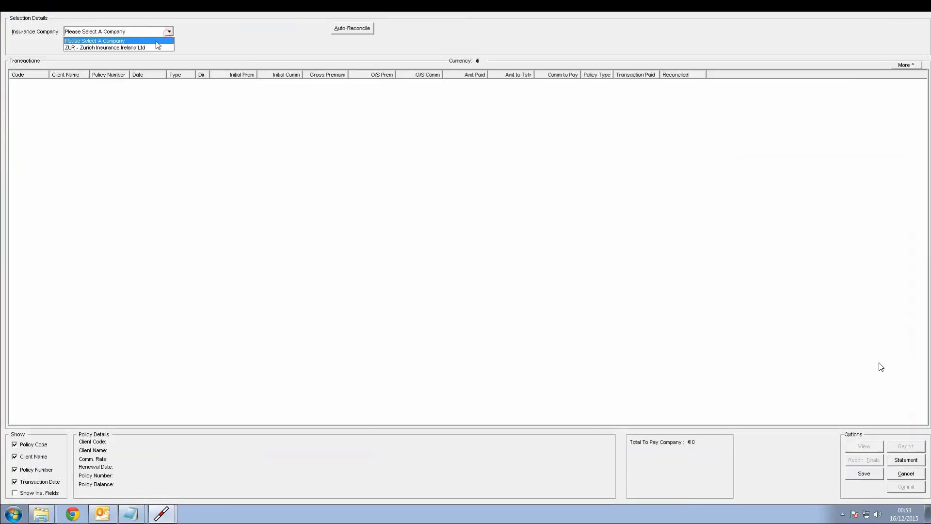
left_click(149, 44)
left_click(361, 32)
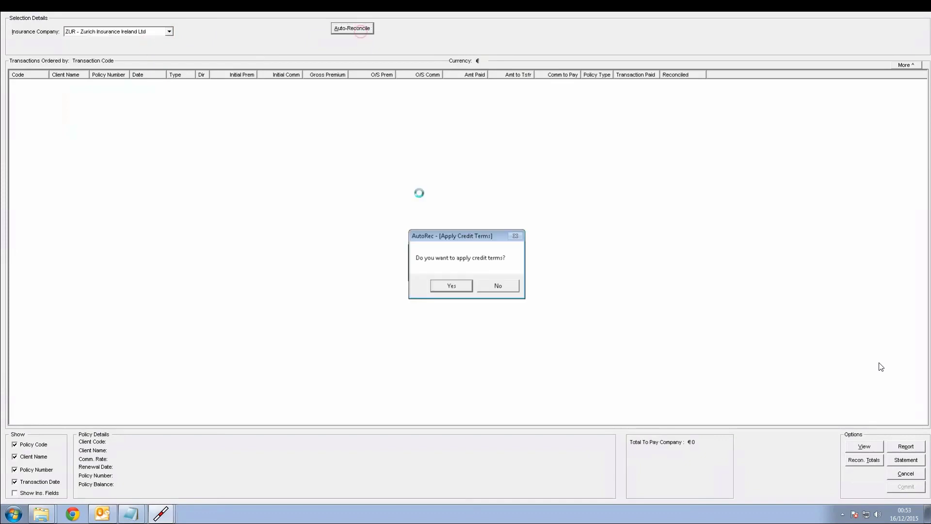
left_click(498, 288)
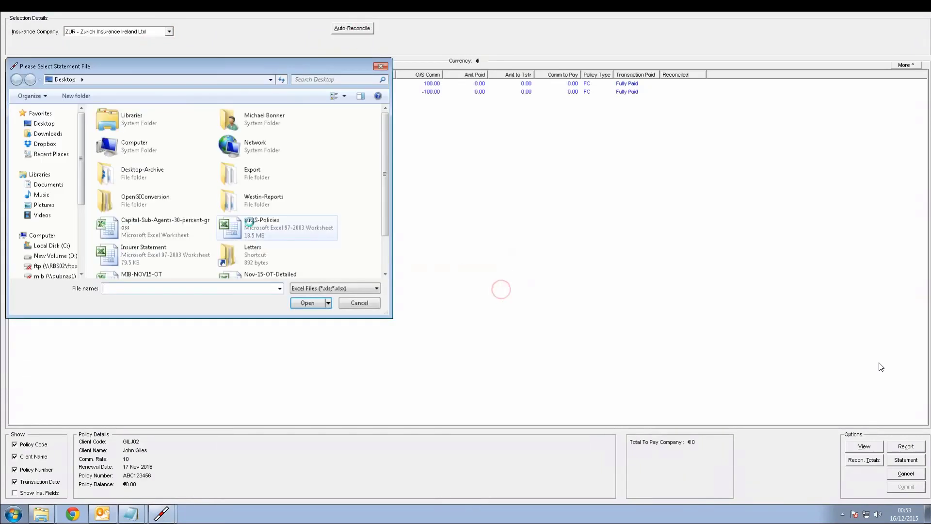
double_click(137, 253)
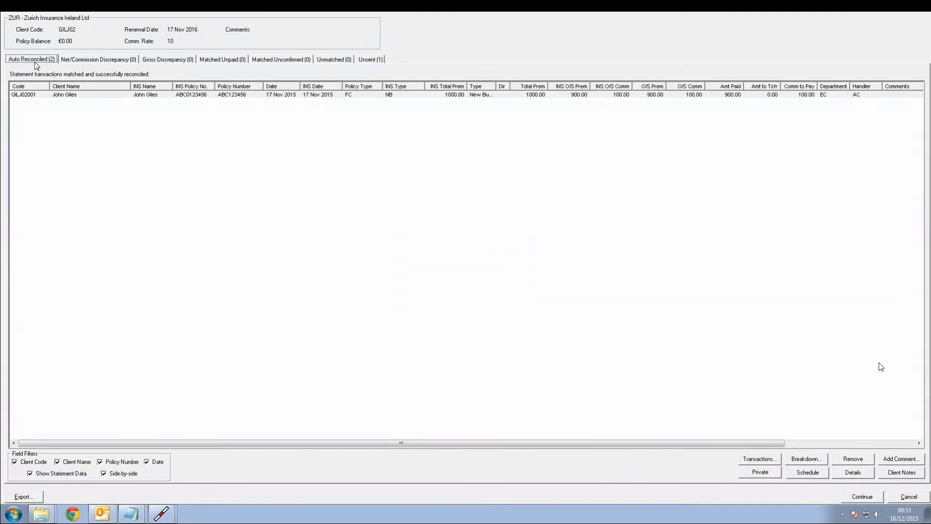
Step: Examine the auto-reconciled New Business line's insurer and broker premiums, commissions, last paid date and transaction colour
left_click(134, 95)
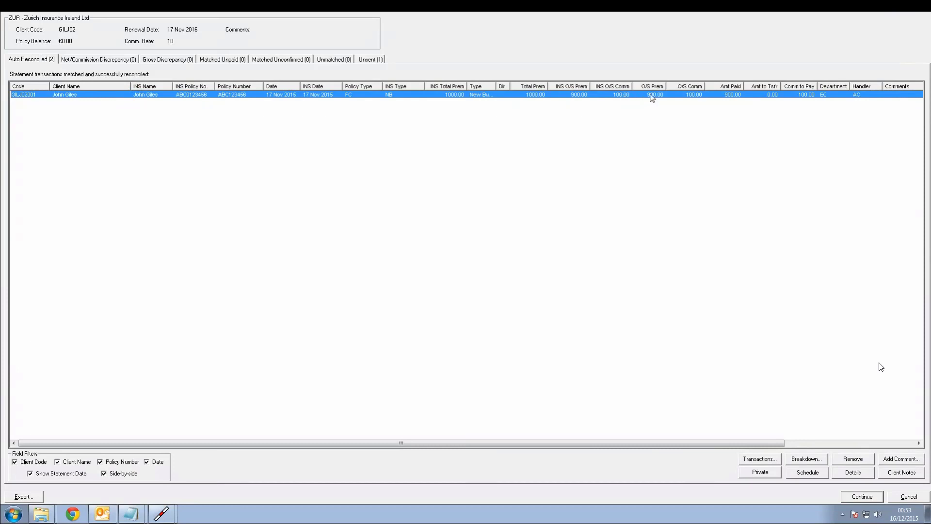
left_click(642, 129)
left_click_drag(775, 446, 920, 449)
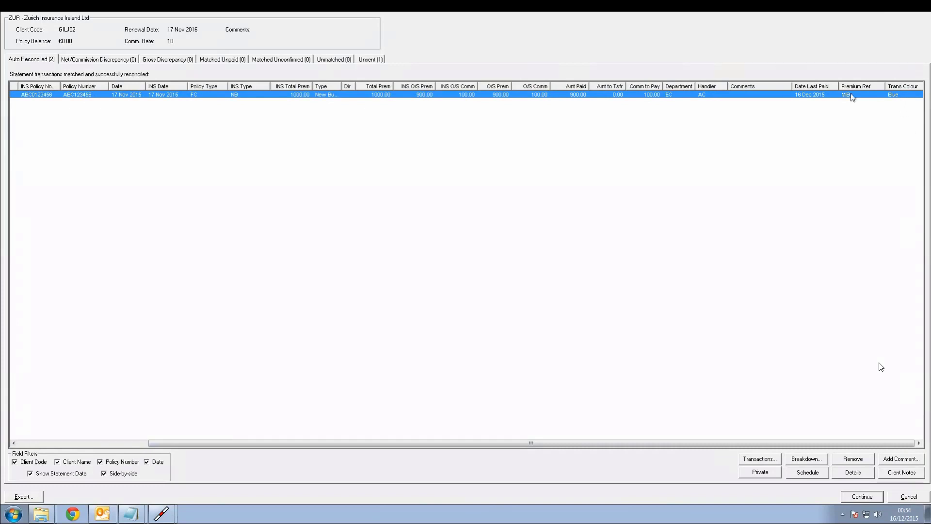
left_click(775, 88)
Step: Compare the NB Not Taken Up line in the Unsent list with the Auto Reconciled line, and cancel the auto-reconciliation
left_click(372, 61)
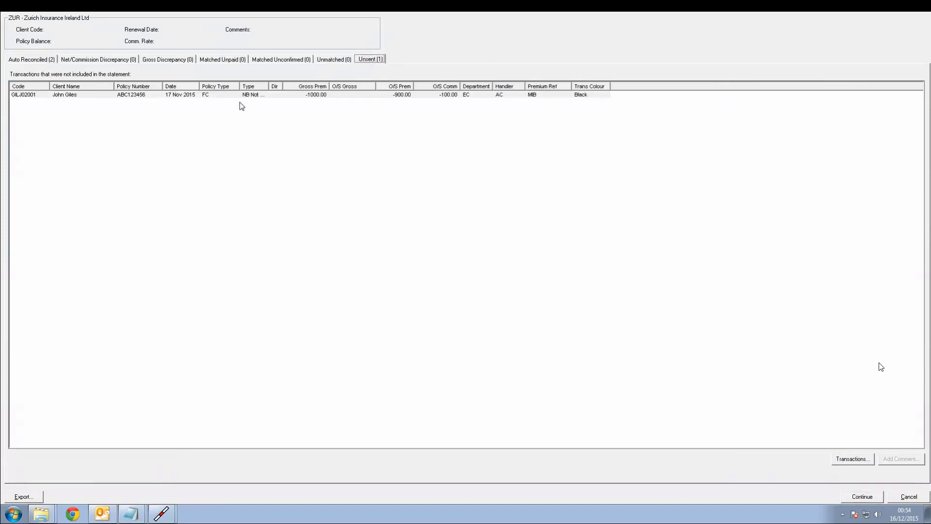
left_click(187, 95)
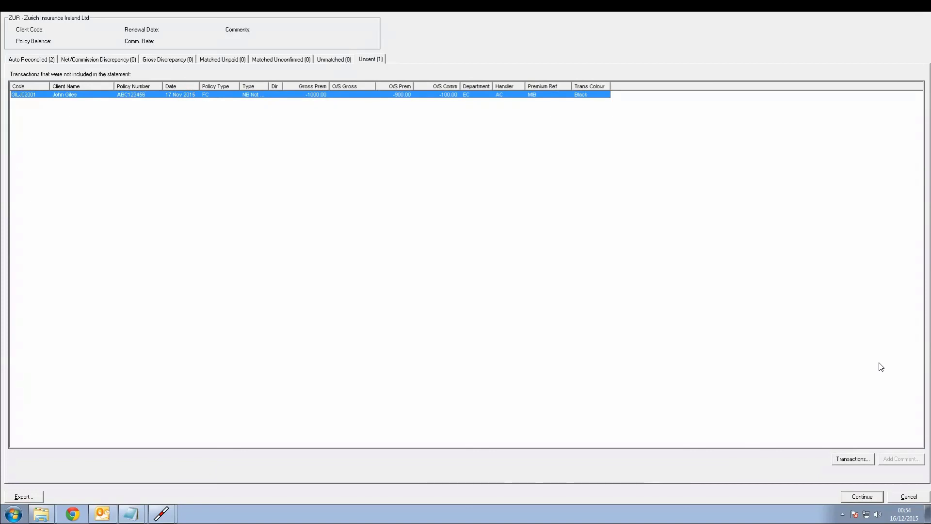
key("ctrl+Tab")
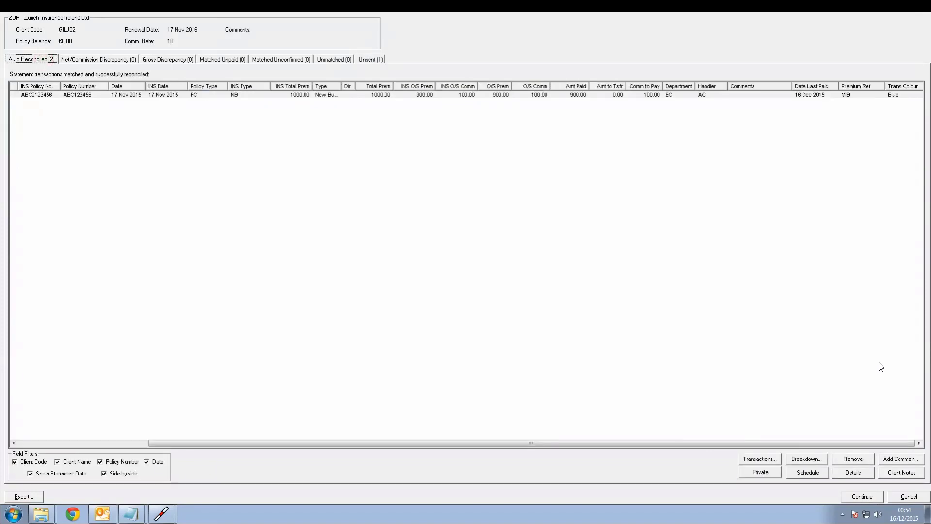
key("Tab")
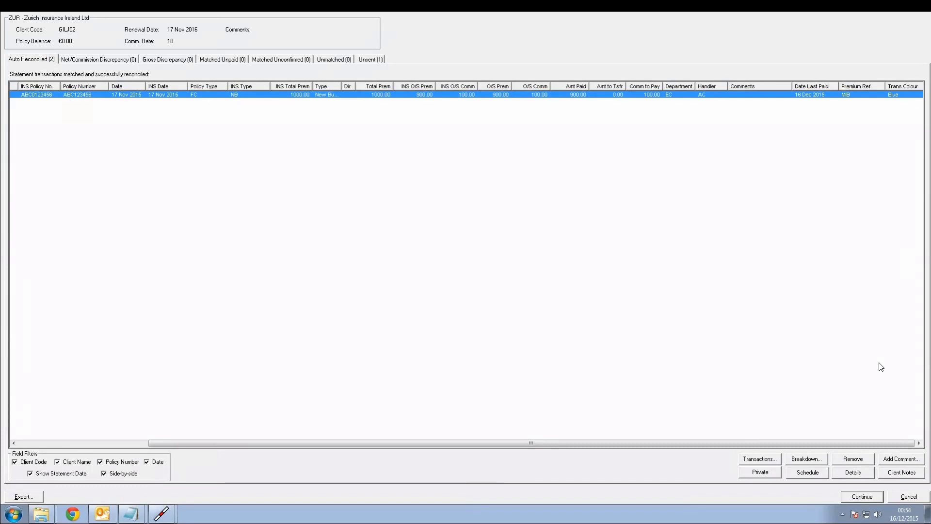
left_click(909, 494)
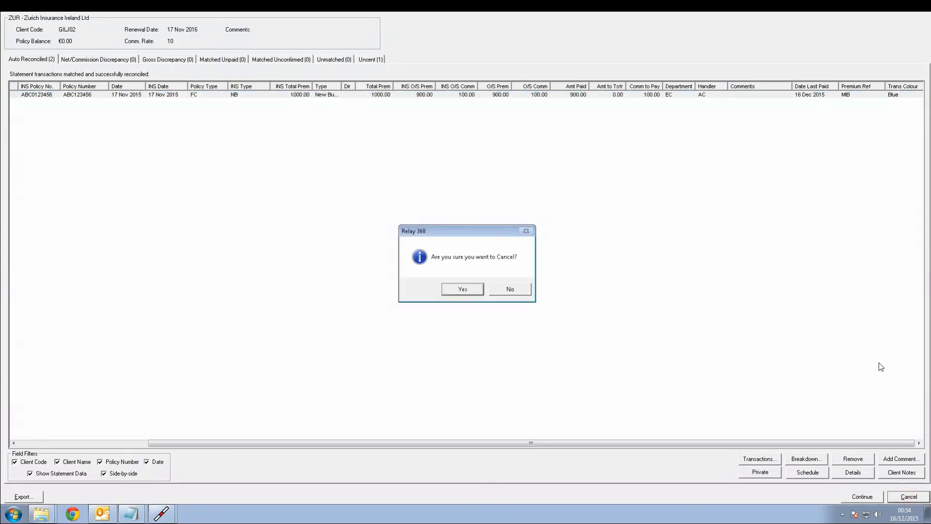
key("Return")
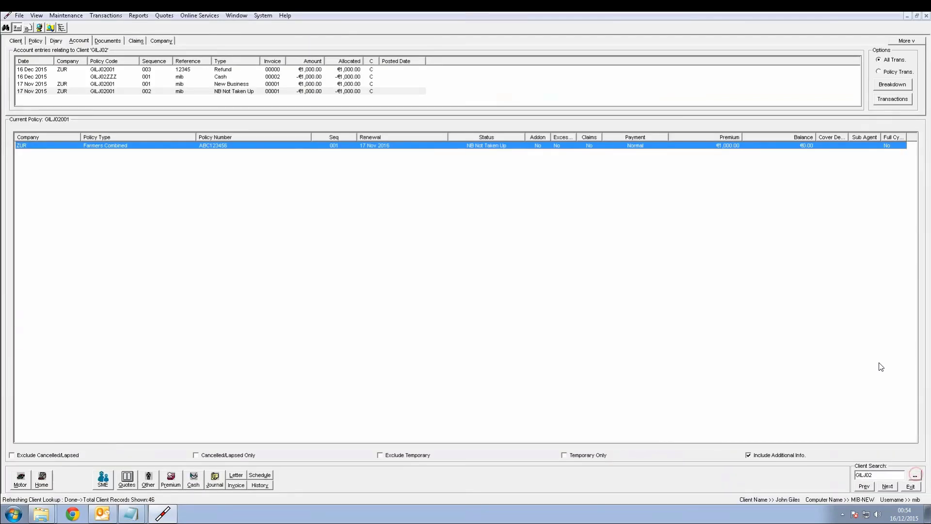
Step: Load all Zurich Insurance Ireland Ltd transactions into a manual Company Reconciliation
key("alt+t")
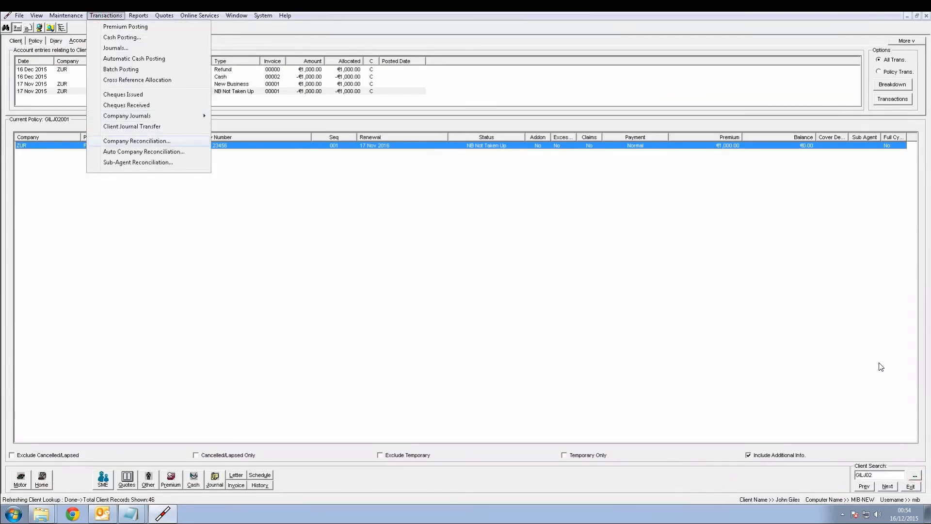
key("Return")
key("z")
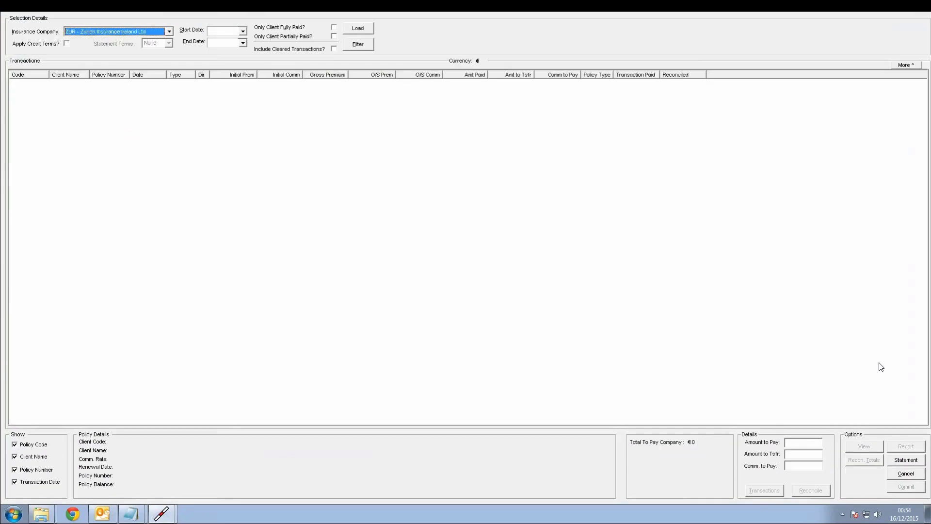
left_click(358, 28)
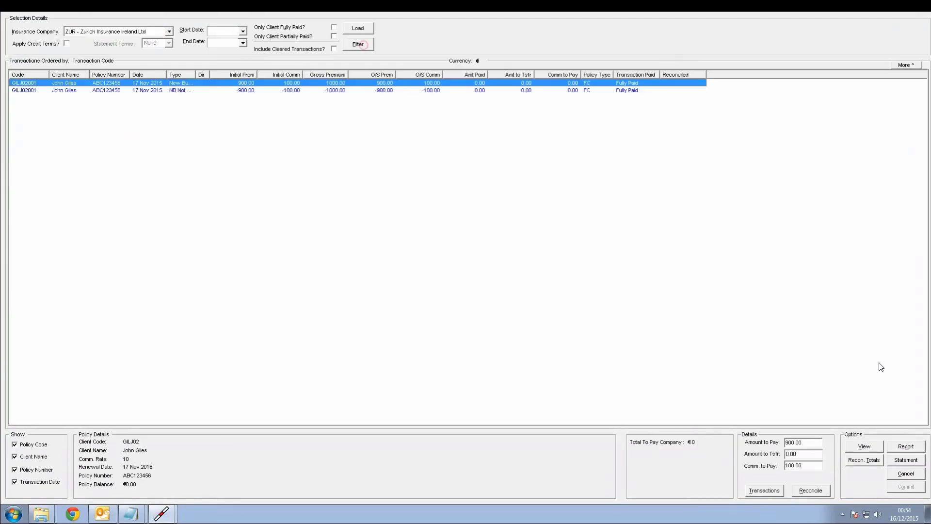
Step: Reconcile both the New Business and the NB Not Taken Up transactions of the Farmers Combined policy
left_click(165, 90)
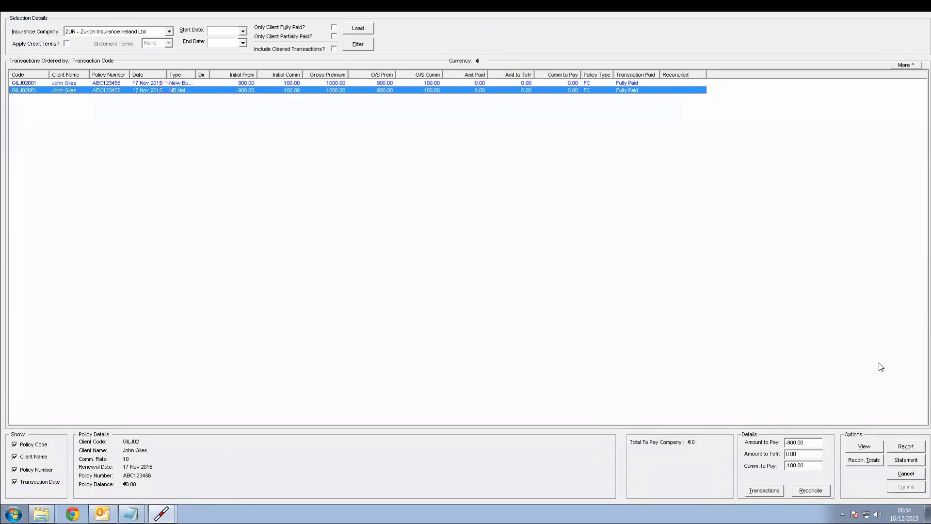
left_click(163, 83)
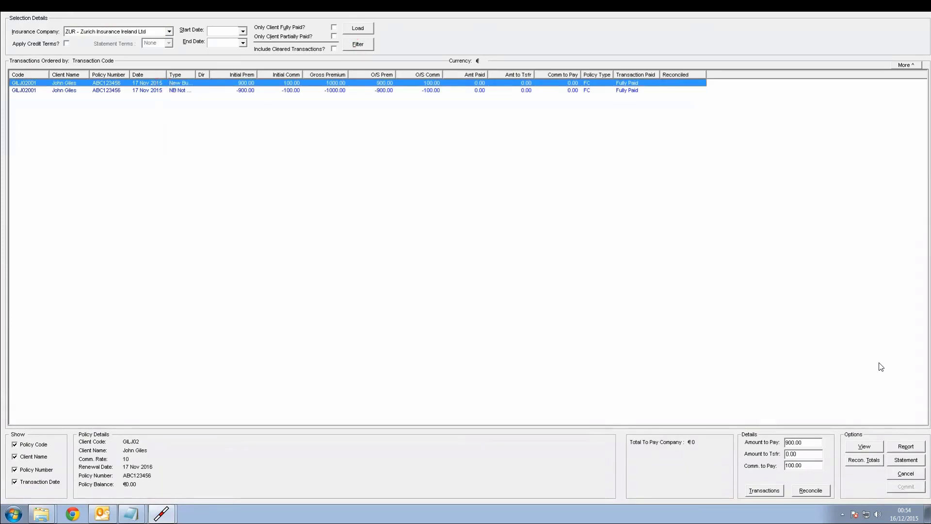
left_click(810, 491)
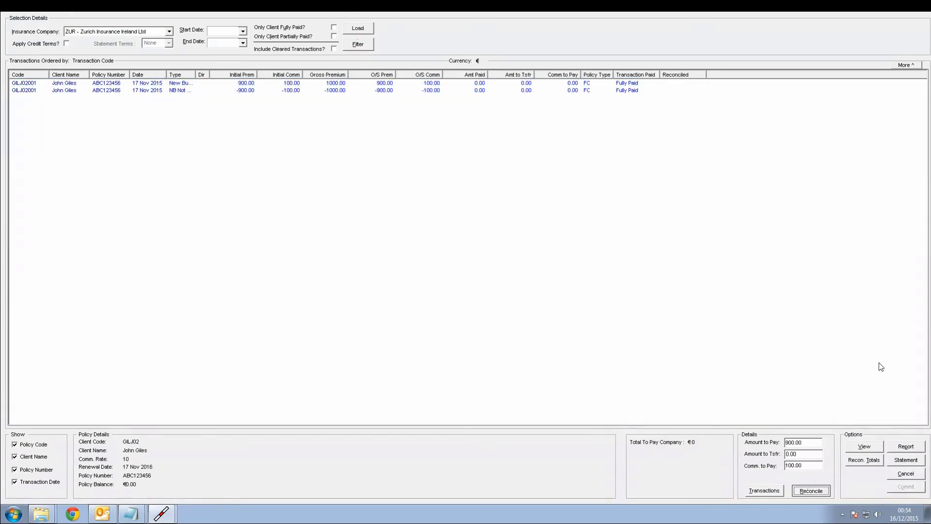
key("Down")
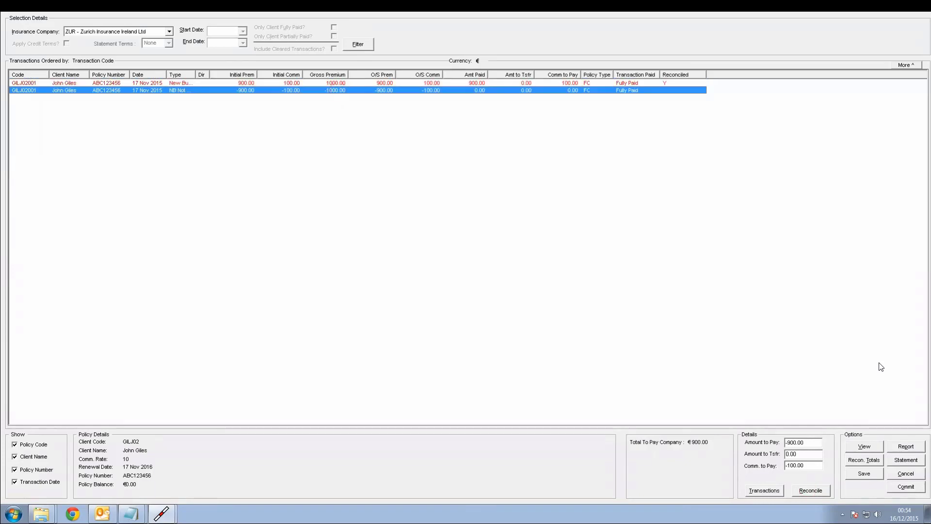
left_click(810, 491)
Step: Commit the reconciliations without posting a company cheque or printing the Remittance Advice Report
left_click(906, 486)
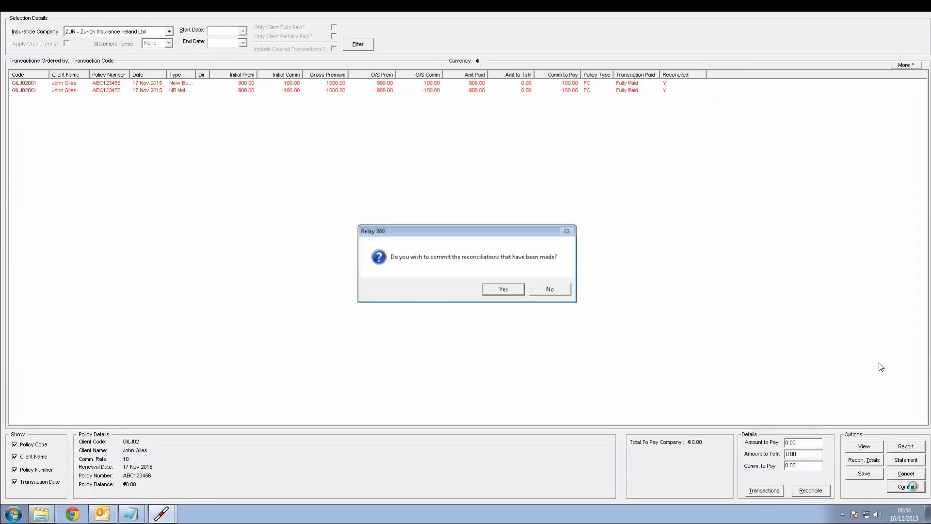
left_click(512, 292)
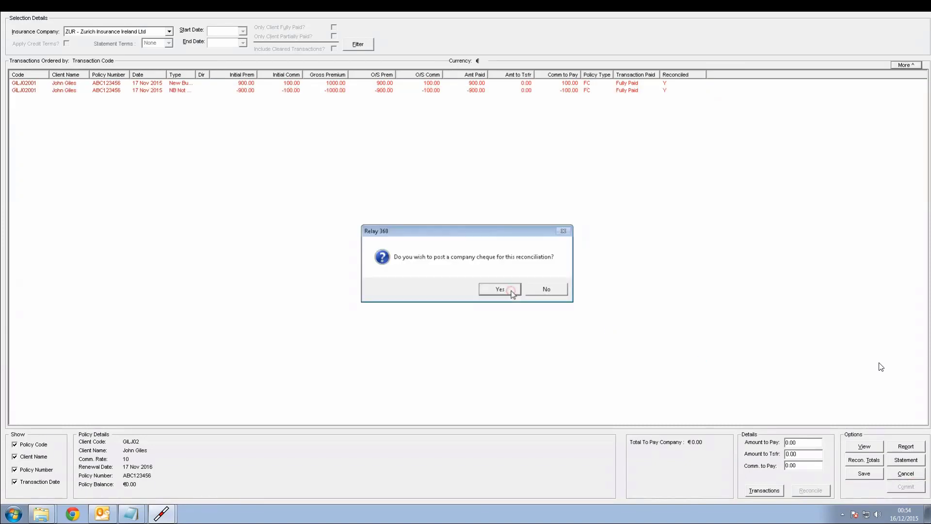
left_click(551, 297)
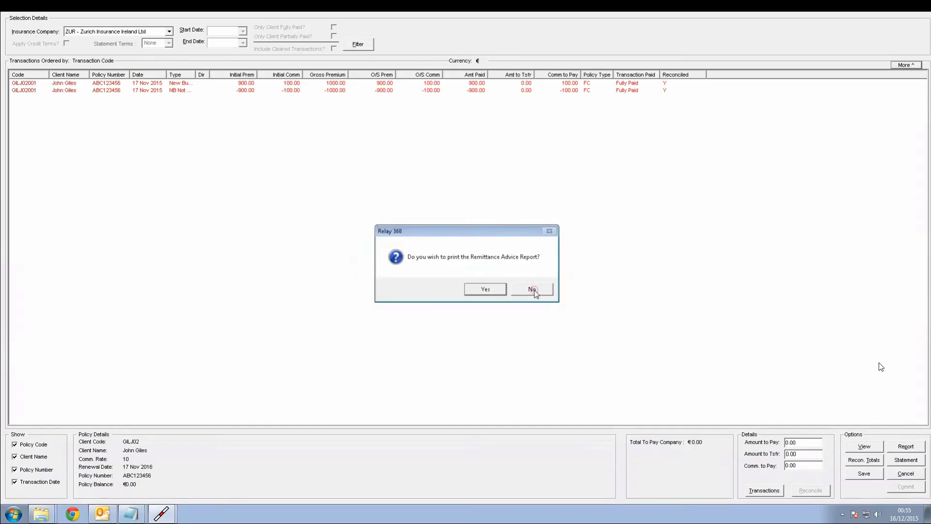
left_click(528, 290)
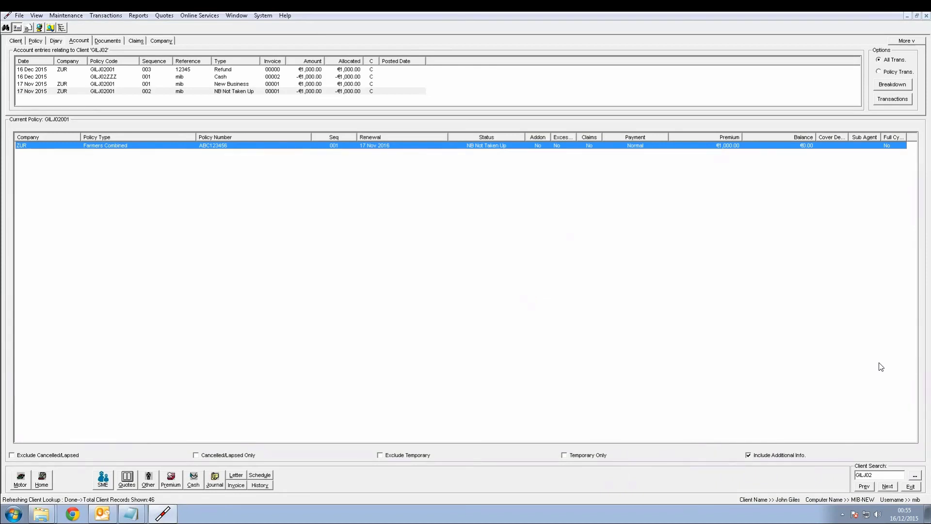
Step: Examine the company reconciliation and payment details in the New Business transaction's breakdown
left_click(236, 85)
double_click(240, 85)
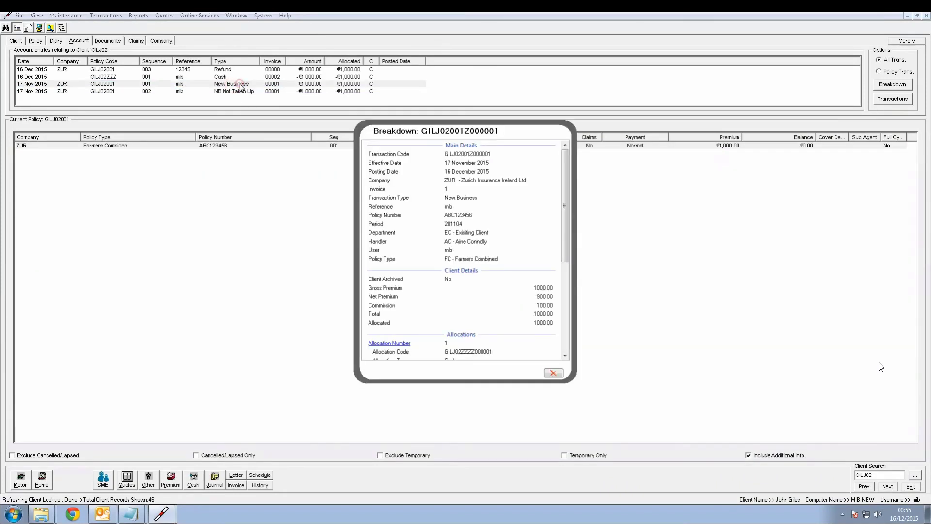
left_click_drag(569, 259, 573, 343)
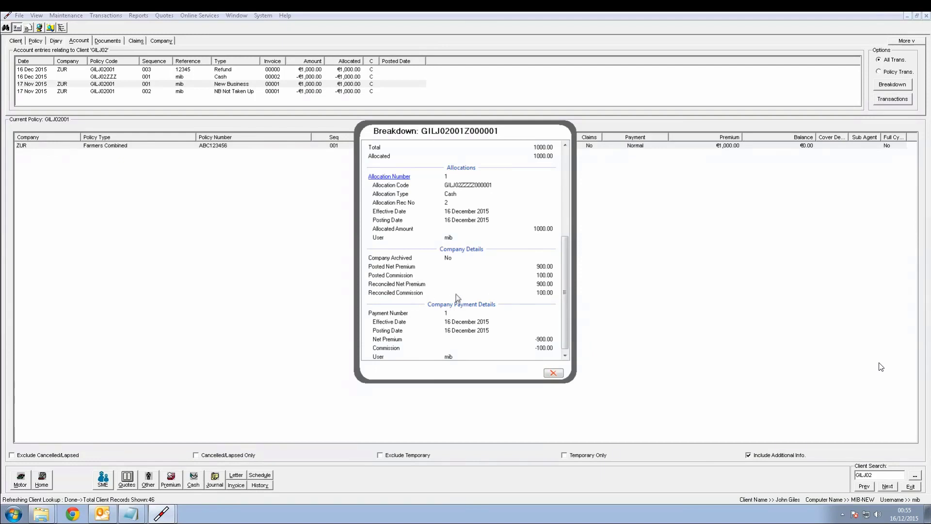
Step: Examine the company reconciliation and payment details in the NB Not Taken Up transaction's breakdown
left_click(554, 373)
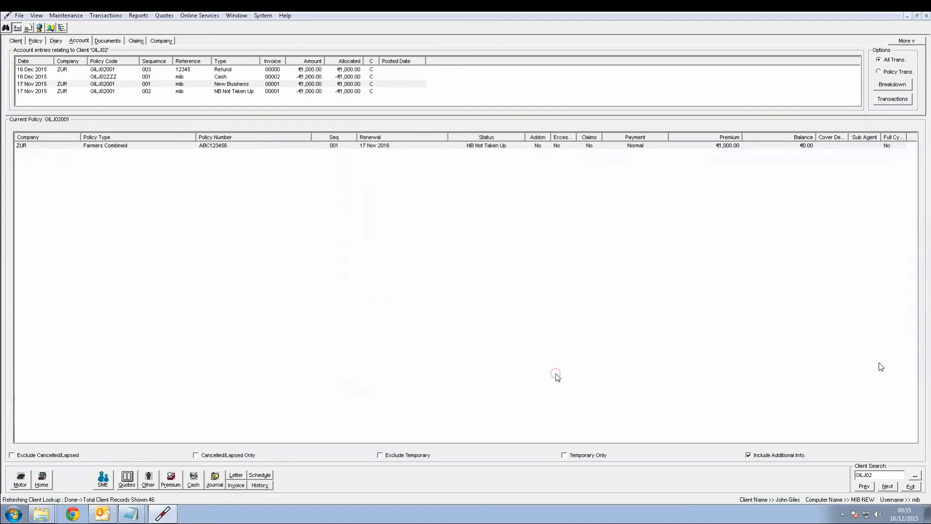
double_click(246, 93)
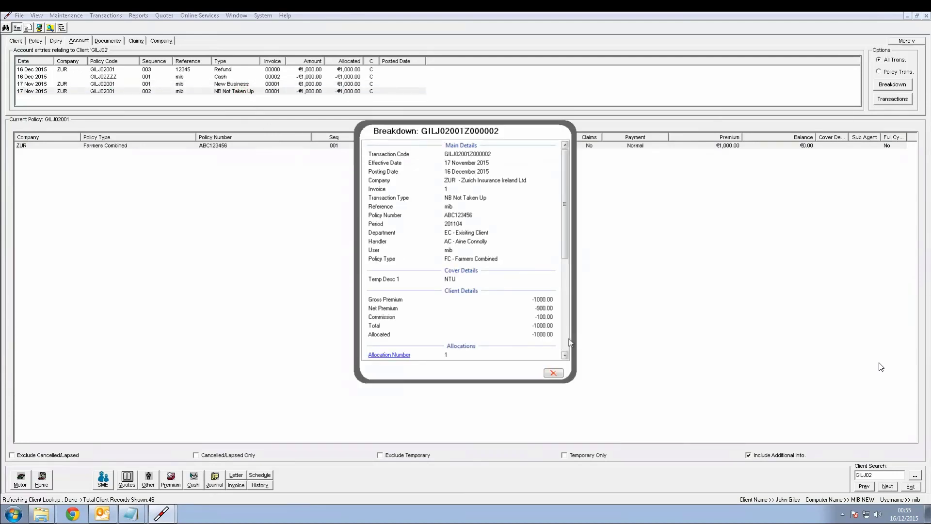
scroll(570, 339, "down", 5)
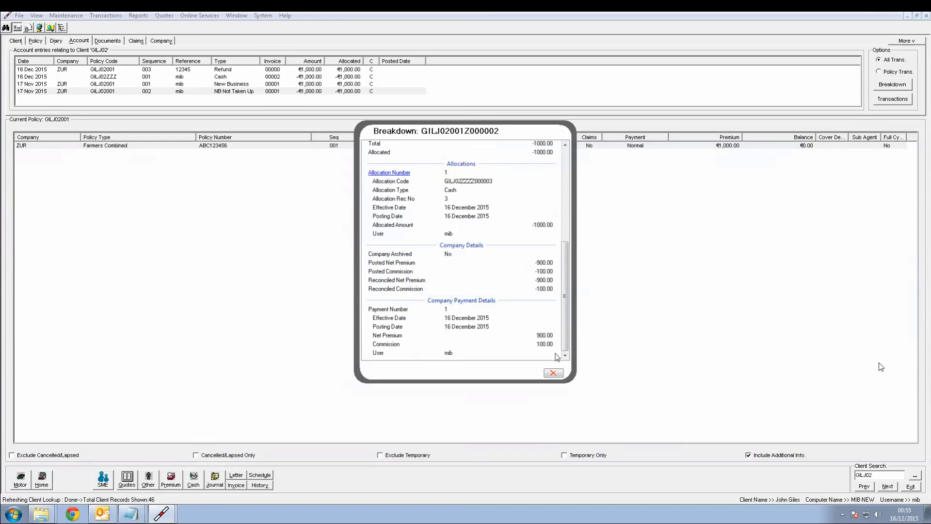
left_click(553, 373)
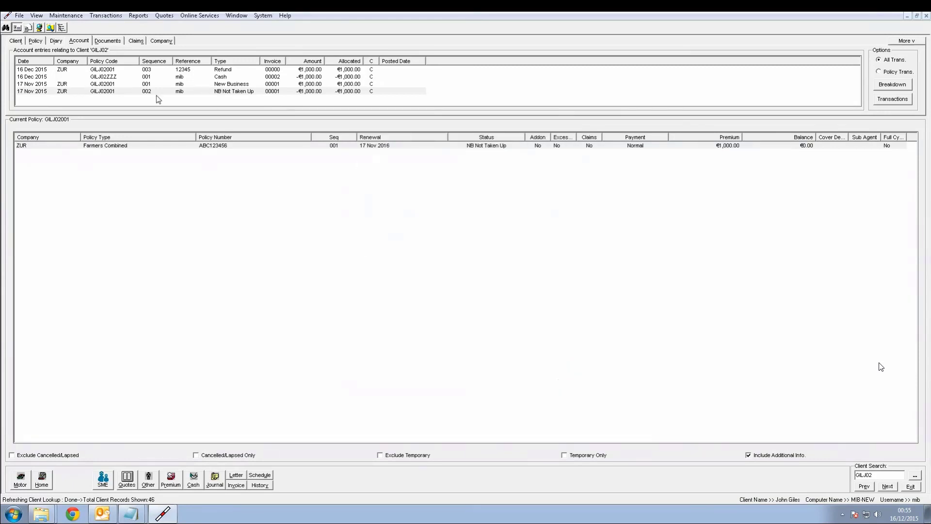
Step: Run an Auto Company Reconciliation for Zurich Insurance Ireland Ltd against the Insurer Statement file without applying credit terms
left_click(106, 16)
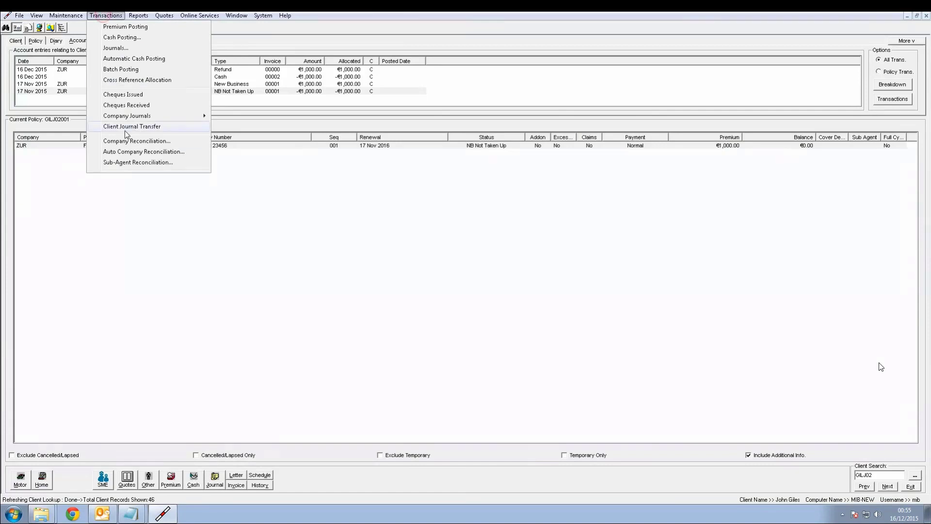
left_click(133, 151)
key("z")
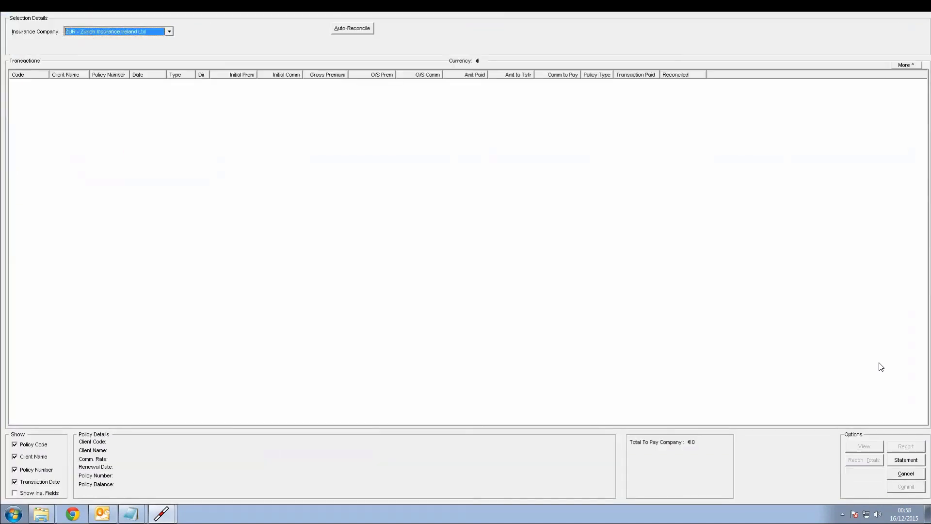
left_click(352, 28)
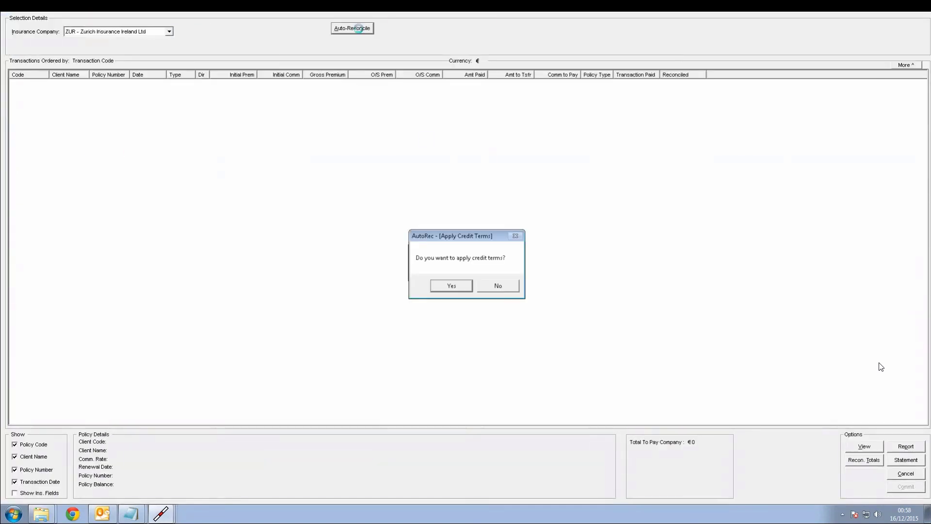
left_click(501, 289)
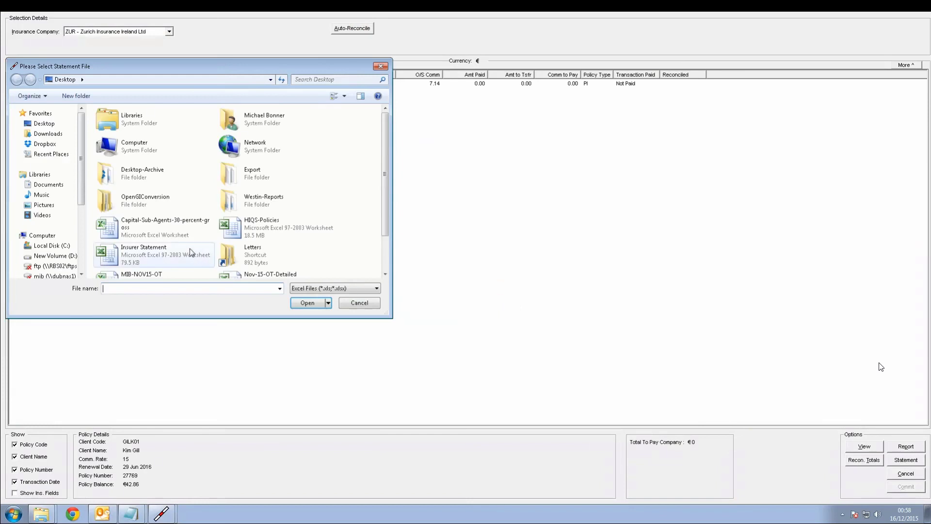
double_click(144, 248)
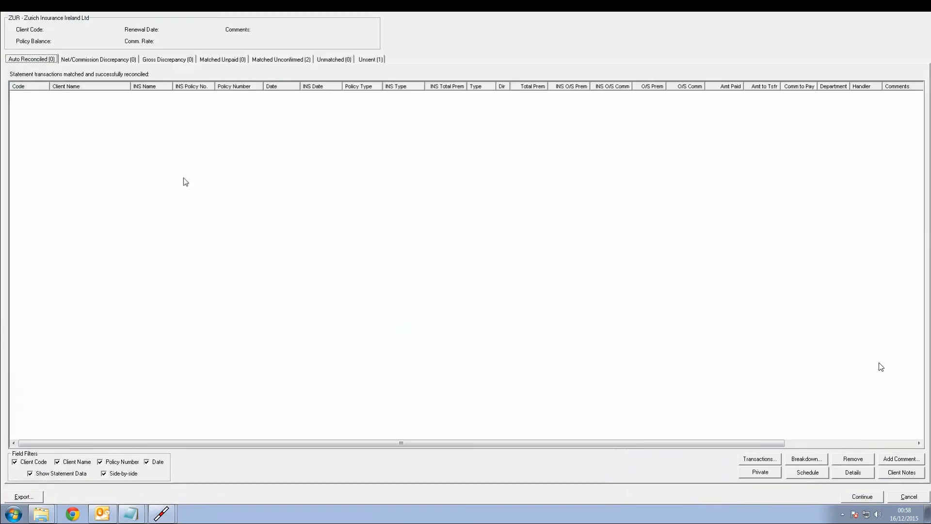
Step: Review the comments on the Matched Unconfirmed transactions, export the reconciliation results to a spreadsheet and view its Matched Unconfirmed sheet
left_click(286, 62)
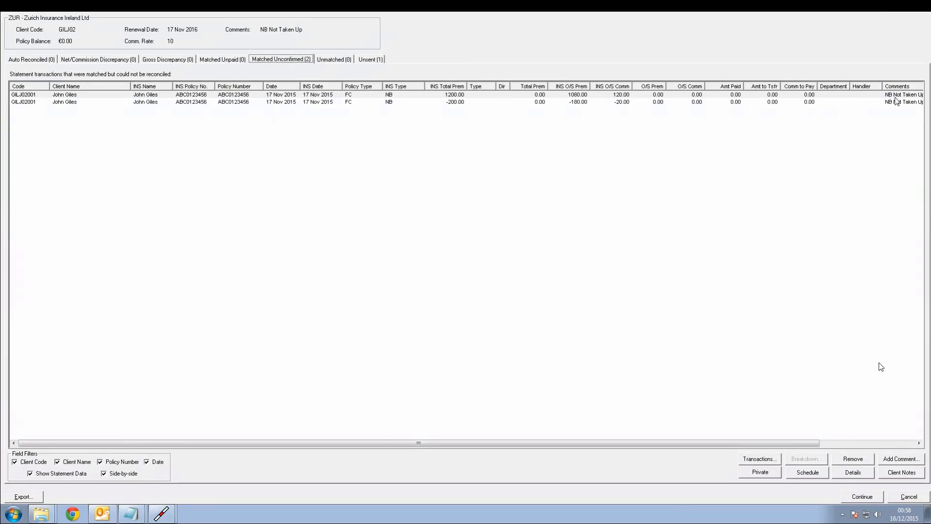
left_click_drag(809, 442, 887, 439)
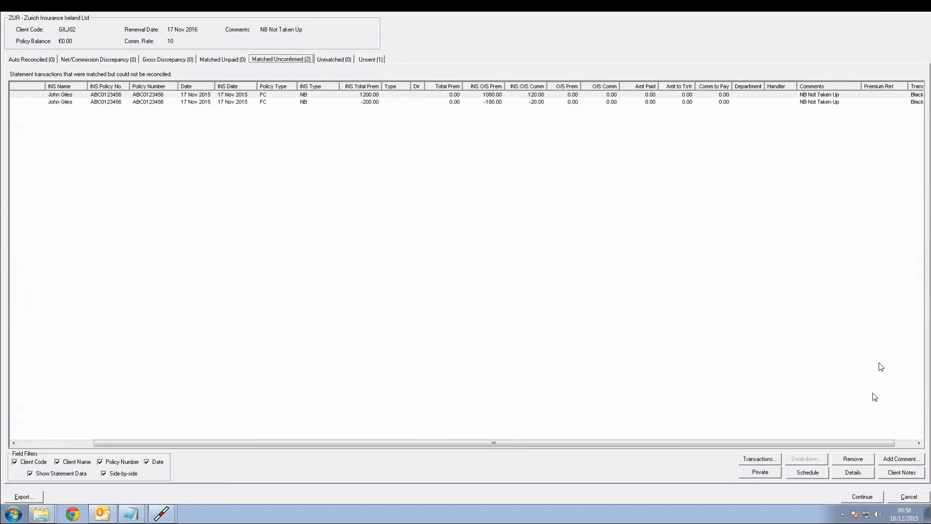
left_click(837, 101)
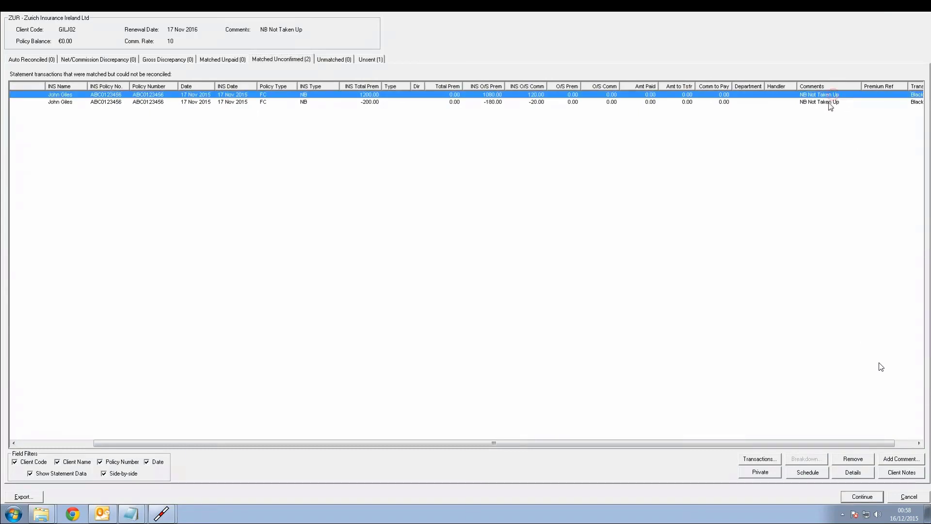
left_click(820, 95)
left_click(32, 498)
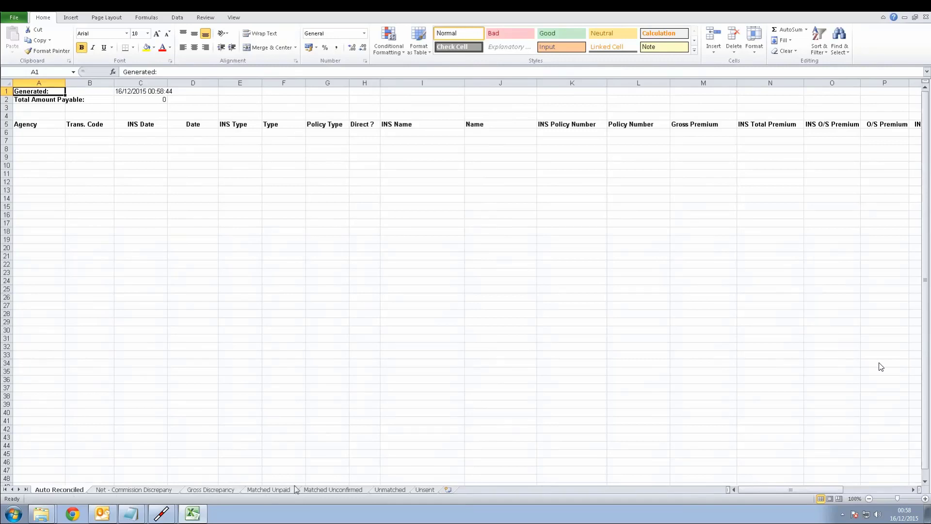
left_click(326, 489)
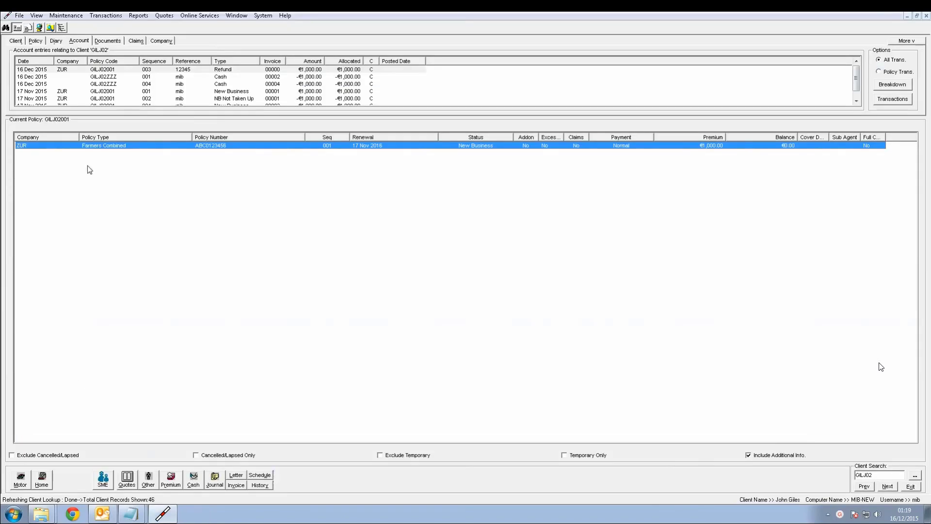
Step: Start a new Auto Company Reconciliation for Zurich Insurance Ireland Ltd, without credit terms, and load the Insurer Statement file
left_click(105, 16)
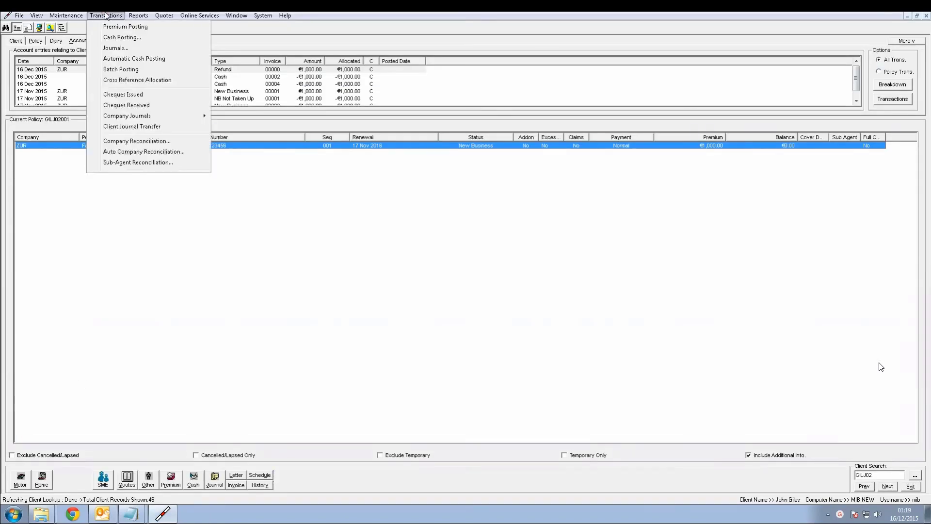
left_click(121, 152)
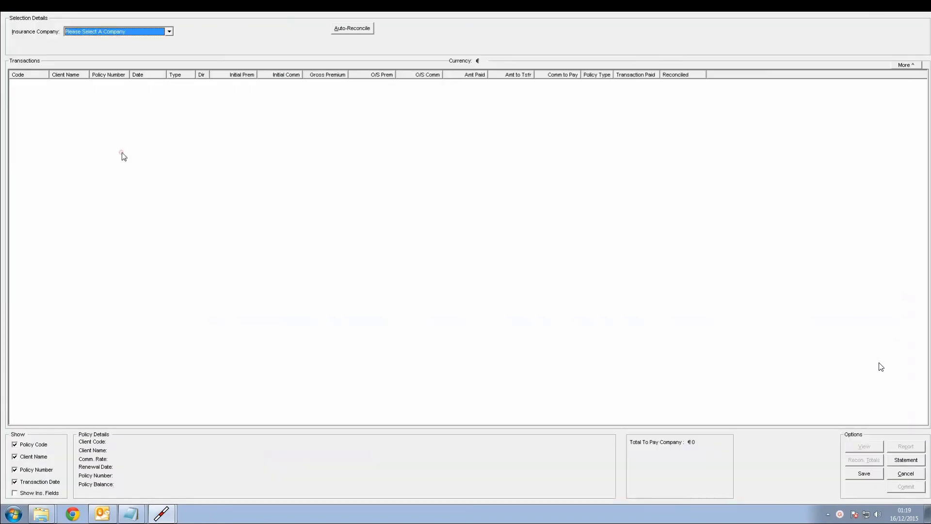
left_click(348, 30)
left_click(497, 287)
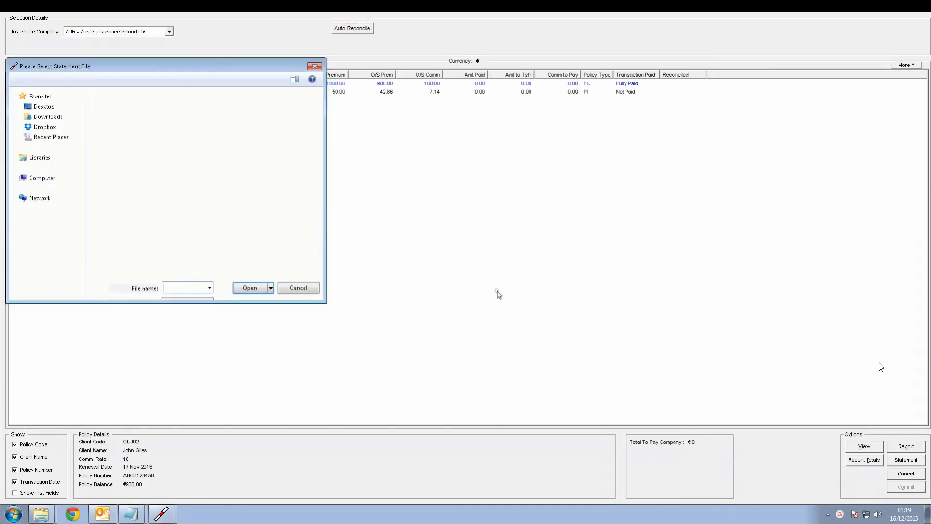
double_click(146, 252)
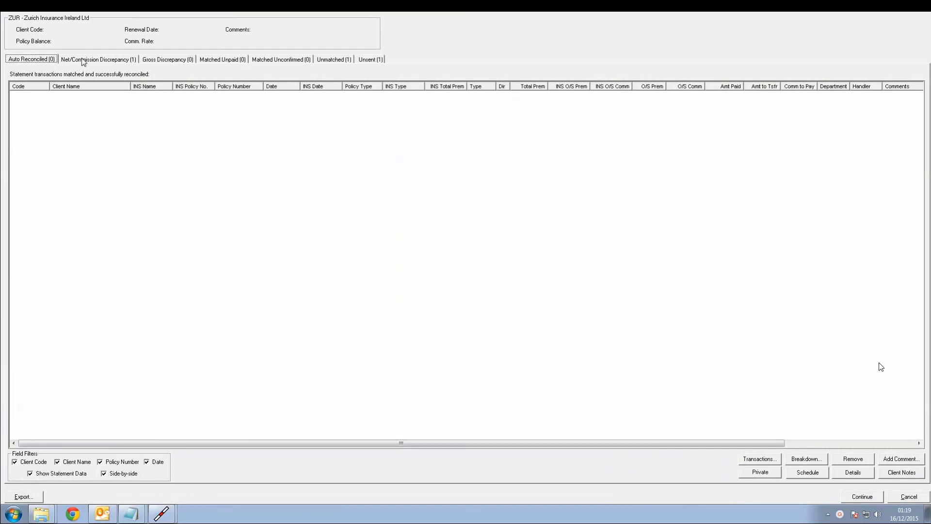
Step: Reconcile the Net/Commission Discrepancy transaction using the Broker amounts, with the comment "Because I said so"
left_click(130, 65)
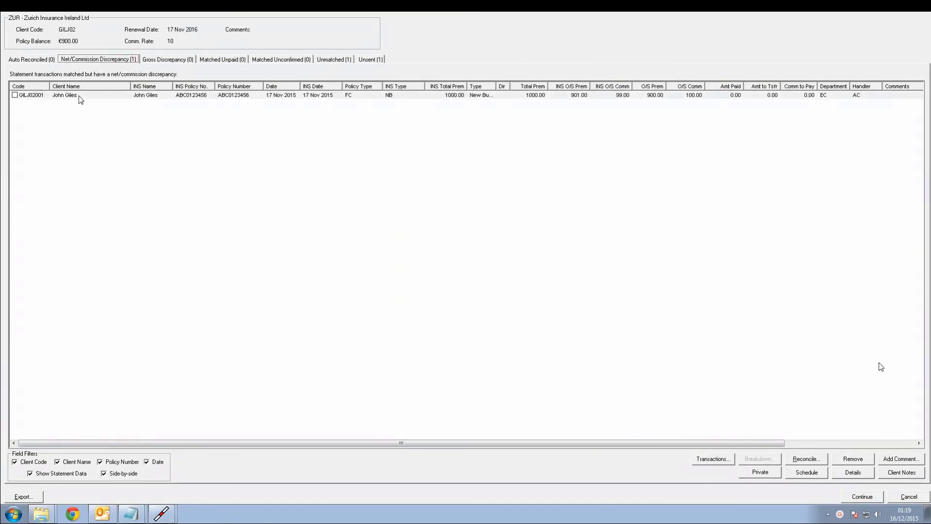
left_click(15, 96)
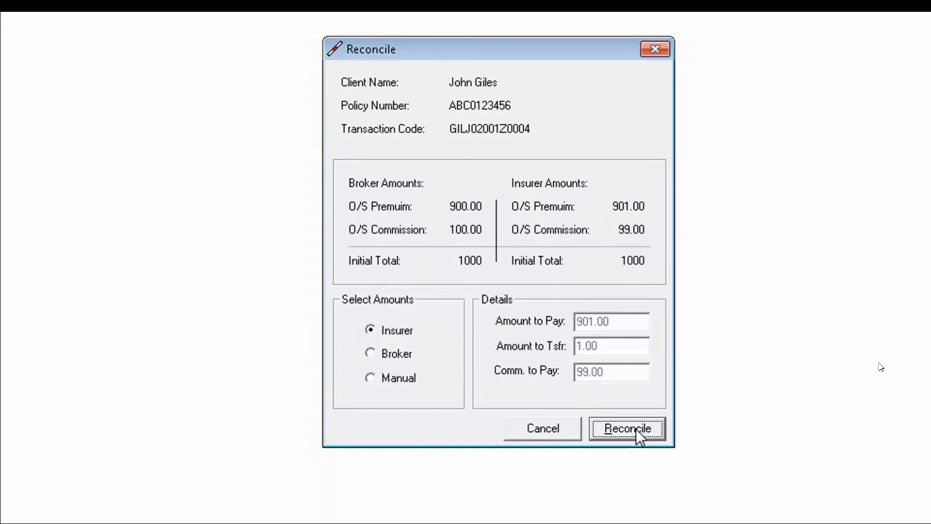
left_click(370, 354)
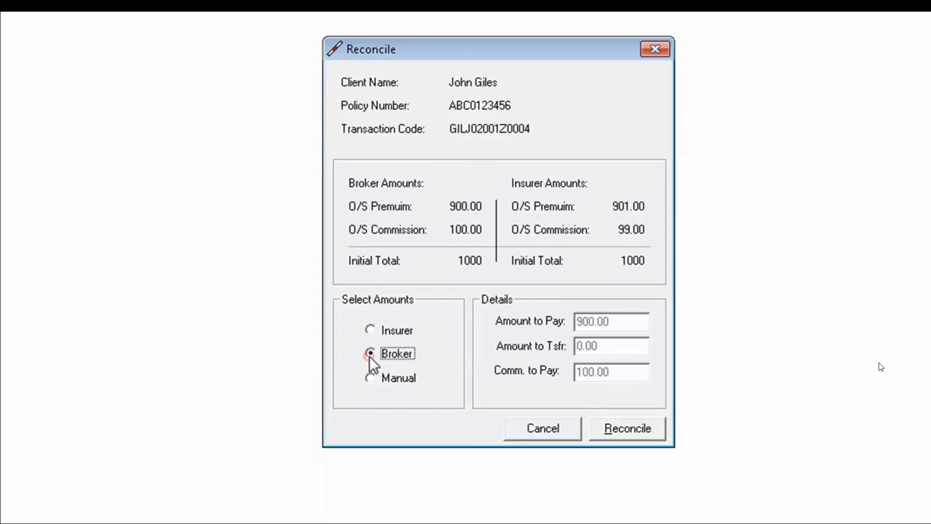
left_click(628, 429)
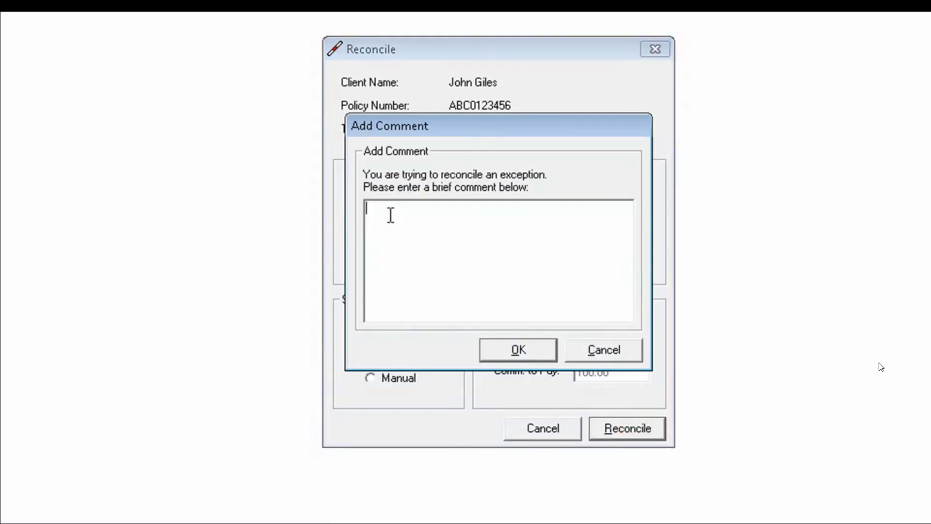
type("Because I said so")
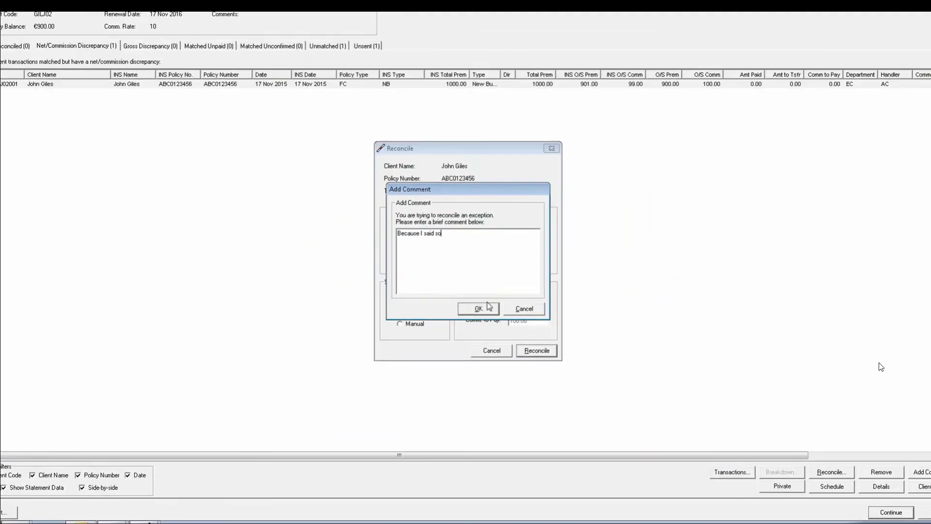
left_click(518, 350)
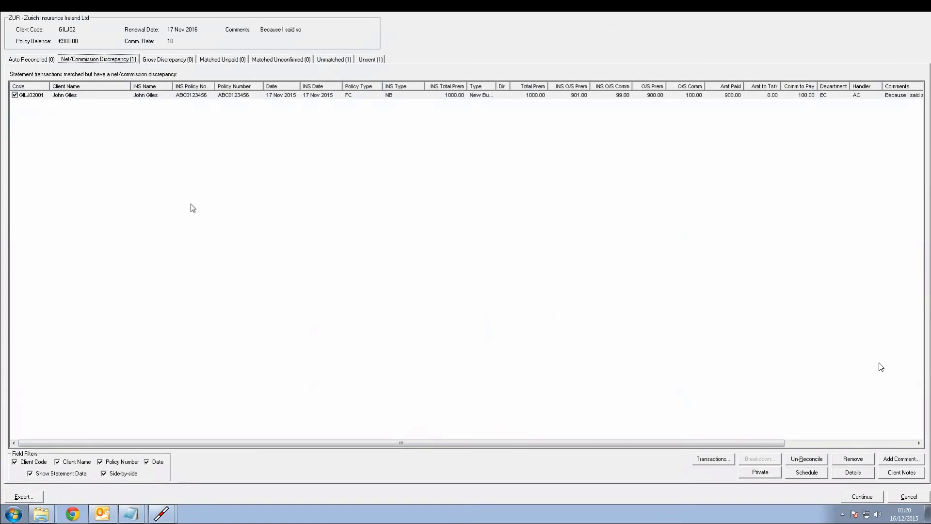
Step: Continue to the transaction list, save the reconciliations and exit Company Reconciliation
left_click(862, 497)
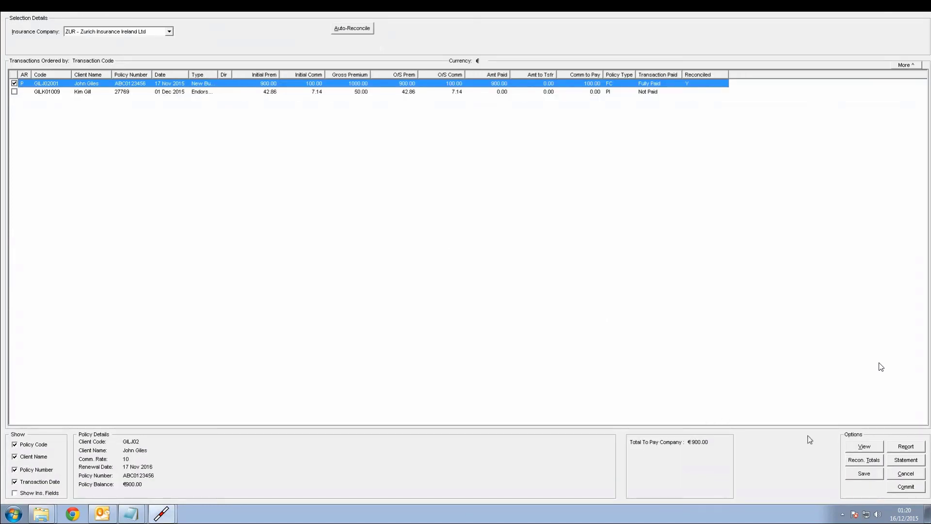
left_click(864, 475)
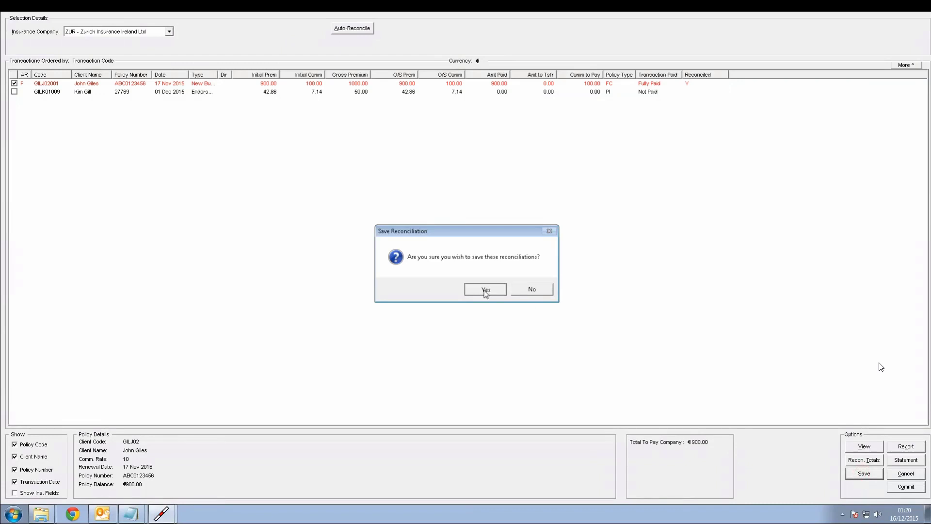
left_click(486, 291)
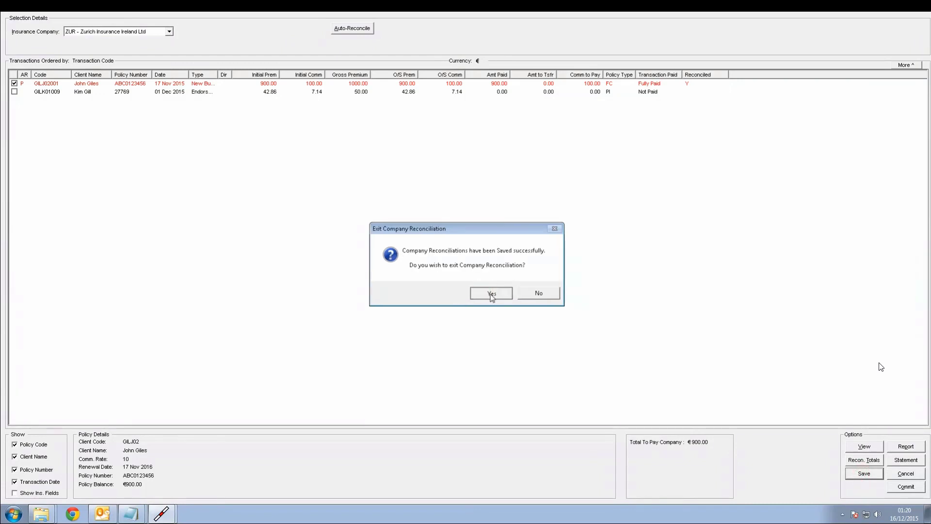
left_click(491, 294)
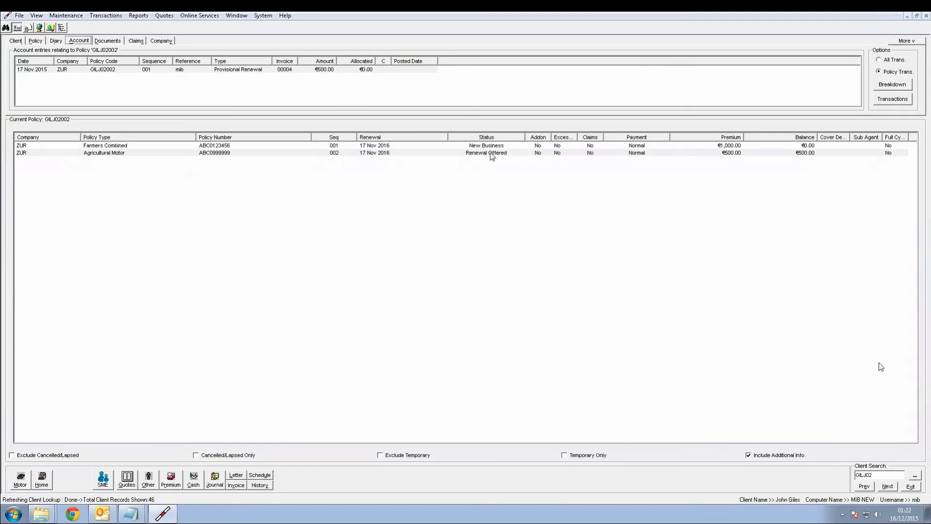
Step: Auto-reconcile Zurich against the Insurer Statement without credit terms and check the comment on the Matched Unconfirmed Agricultural Motor renewal
left_click(261, 73)
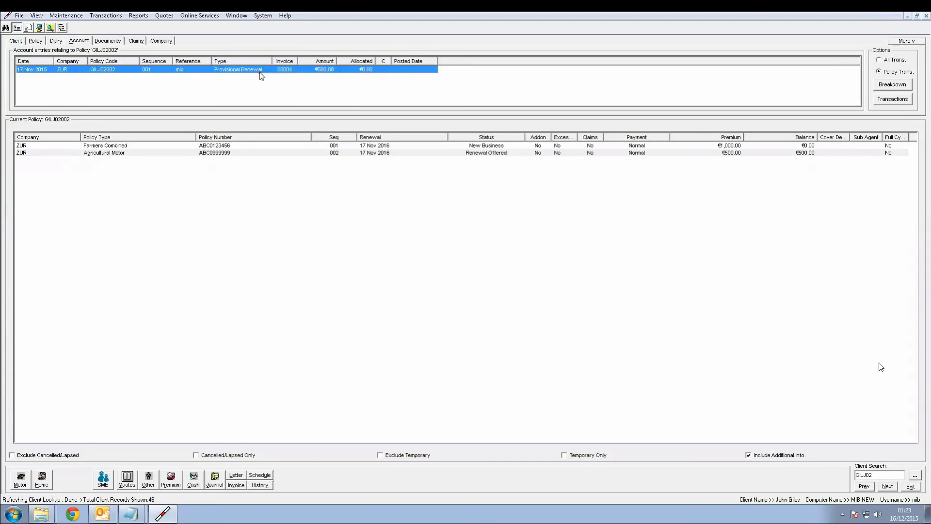
left_click(107, 18)
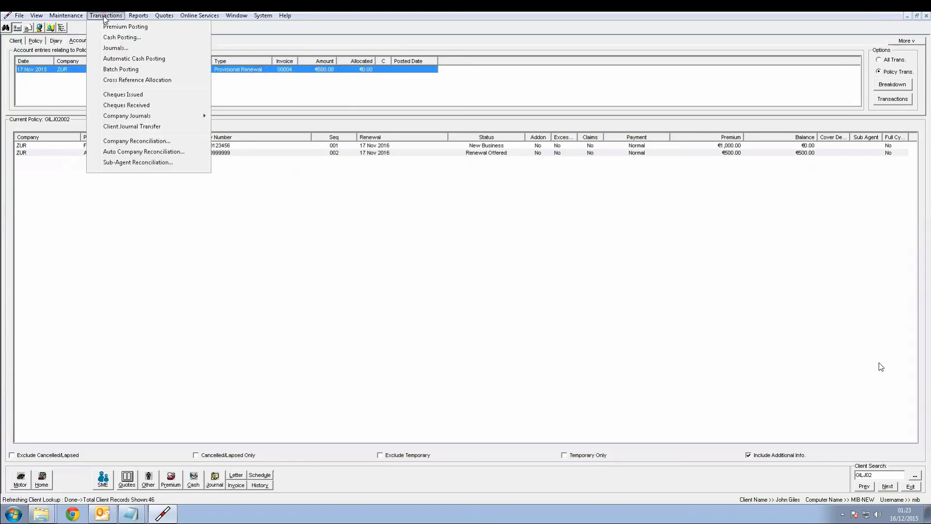
left_click(133, 152)
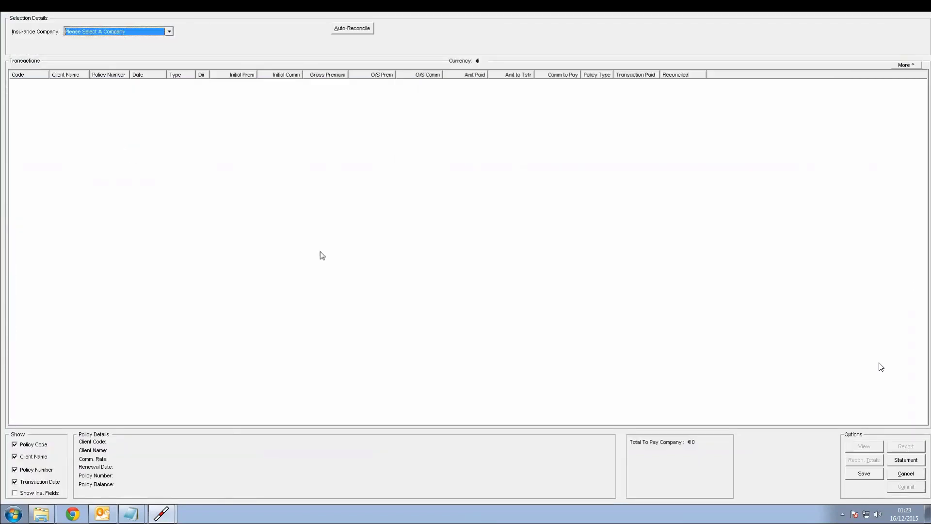
left_click(164, 35)
left_click(141, 46)
left_click(352, 29)
left_click(507, 287)
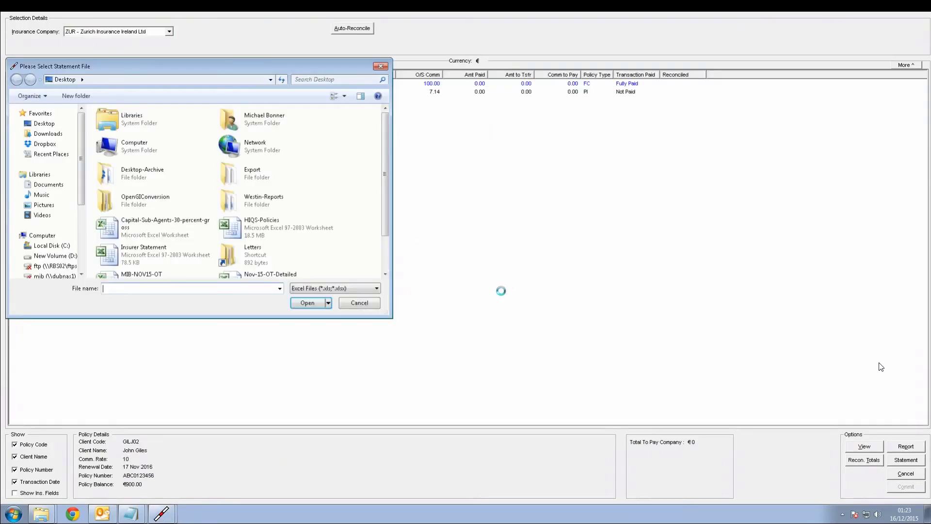
double_click(143, 253)
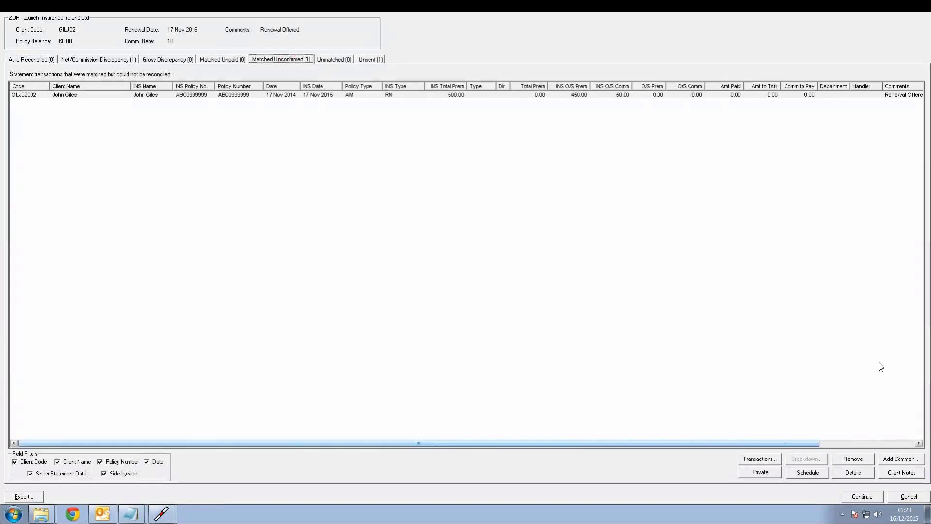
left_click_drag(419, 443, 514, 443)
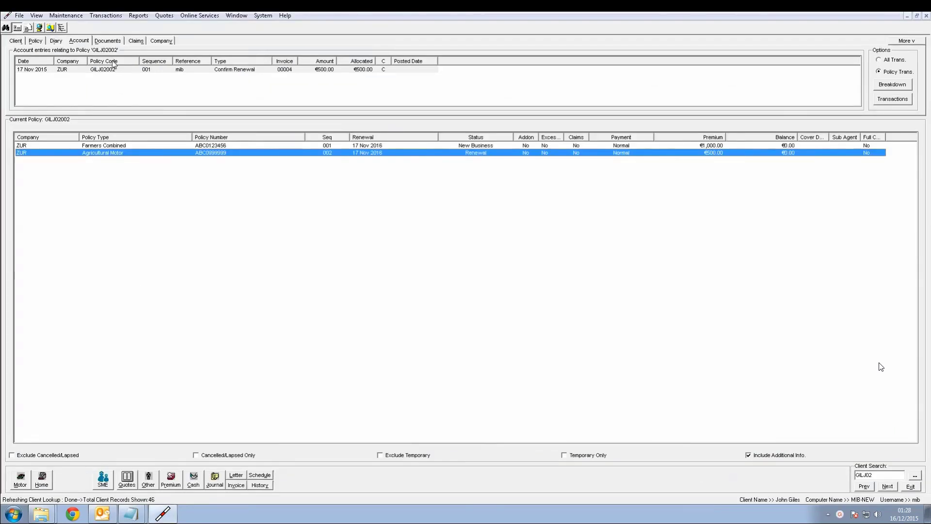
Step: Auto-reconcile Zurich Insurance Ireland Ltd against the insurer statement without credit terms and check the Gross Discrepancy renewal's transaction type
left_click(140, 71)
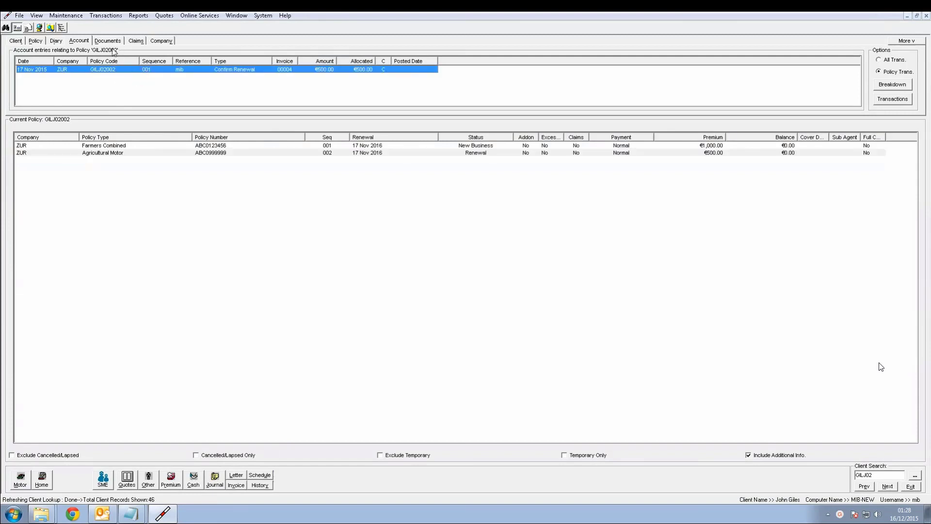
left_click(105, 15)
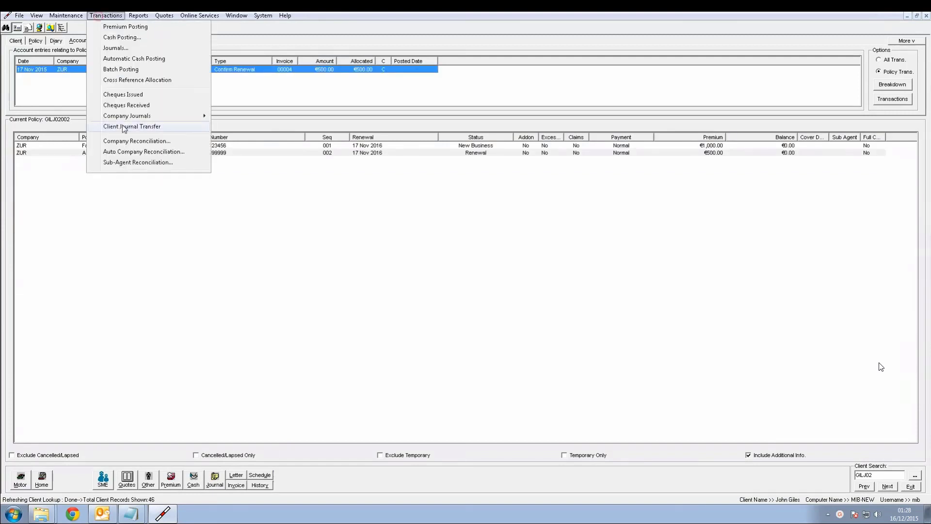
left_click(129, 152)
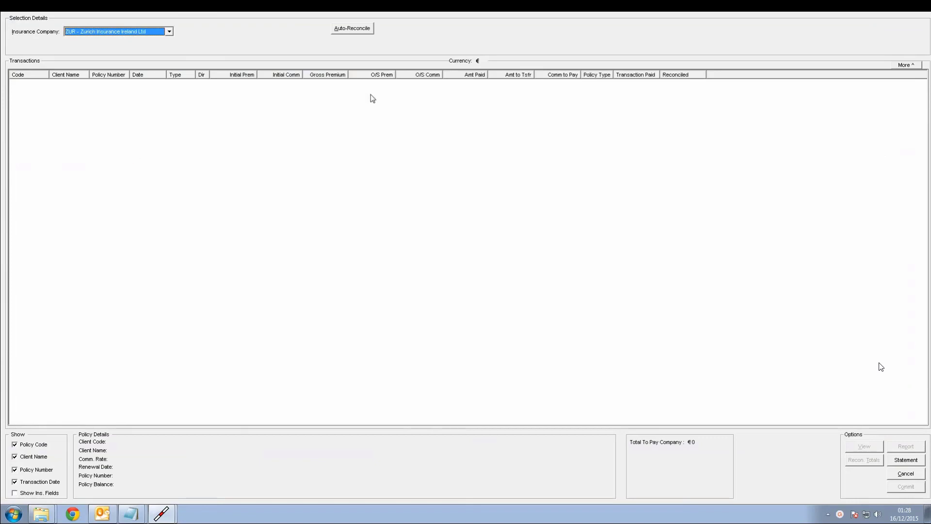
left_click(363, 29)
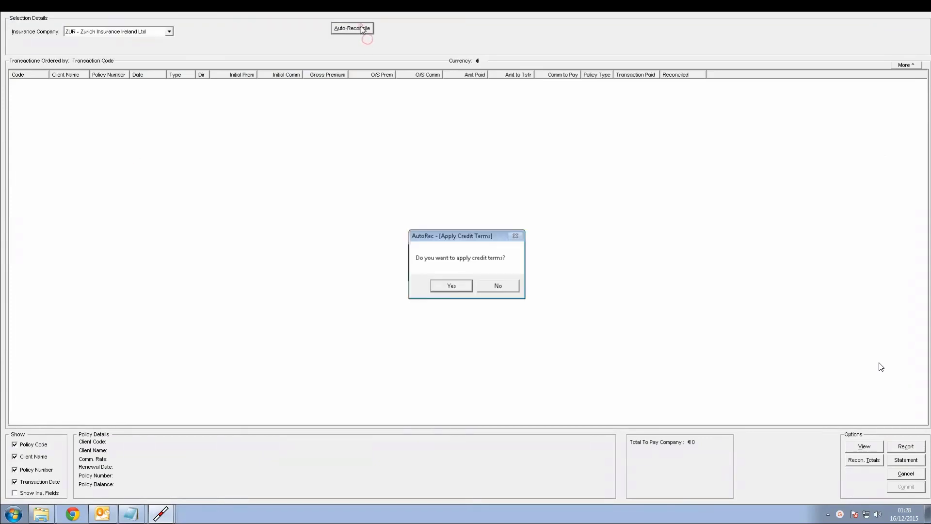
left_click(499, 286)
double_click(122, 248)
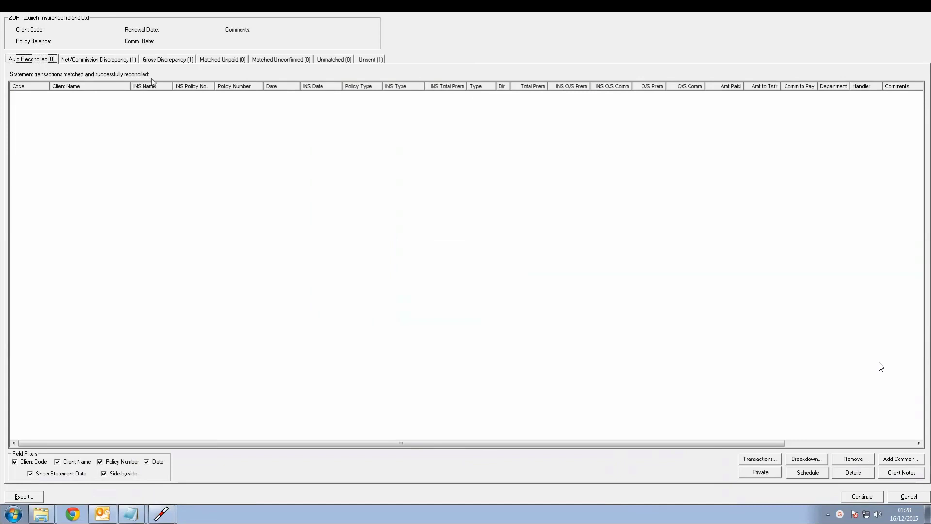
left_click(171, 60)
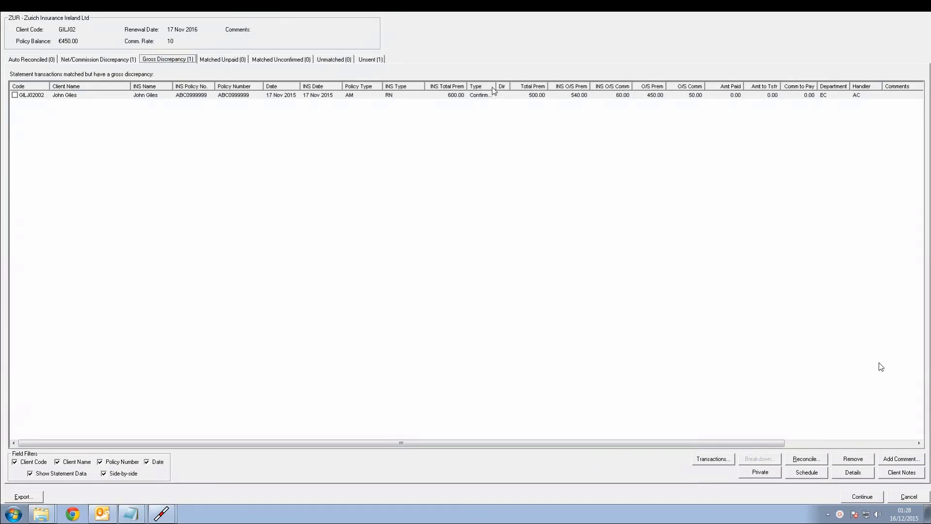
left_click_drag(493, 91, 516, 92)
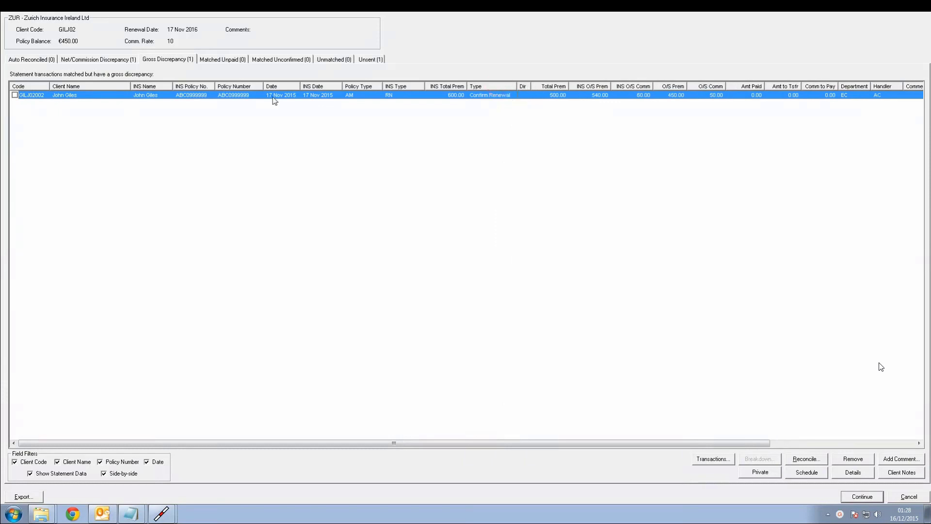
Step: Reconcile the Gross Discrepancy renewal with Broker amounts and comment "You have not allowed the 100 credit on rnl premium - paying the correct amount", and un-reconcile it
left_click(14, 95)
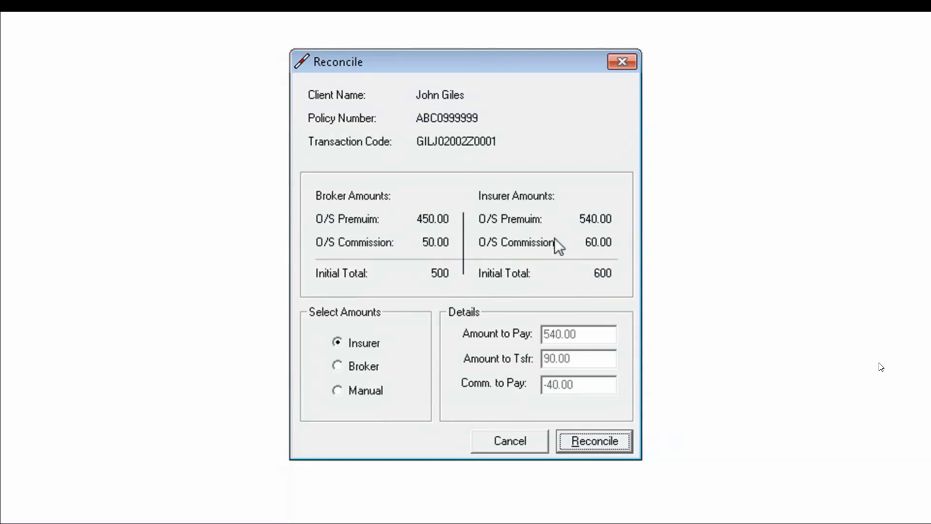
left_click(339, 369)
left_click(591, 438)
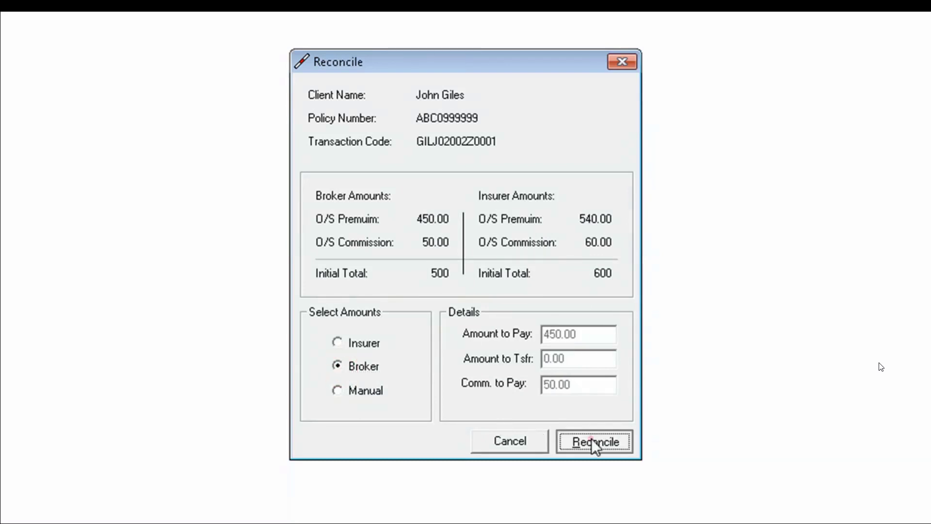
type("Y")
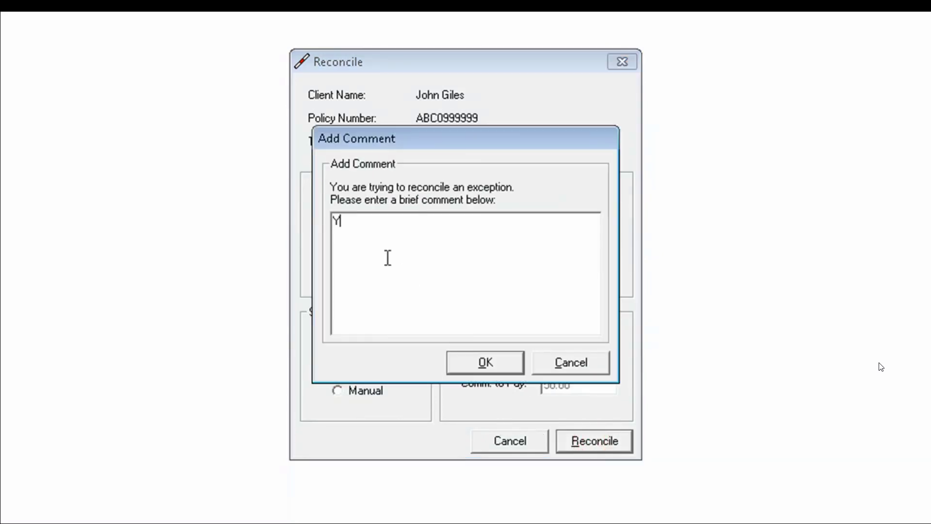
type("ou hat")
key("BackSpace")
type("ve not allowed ")
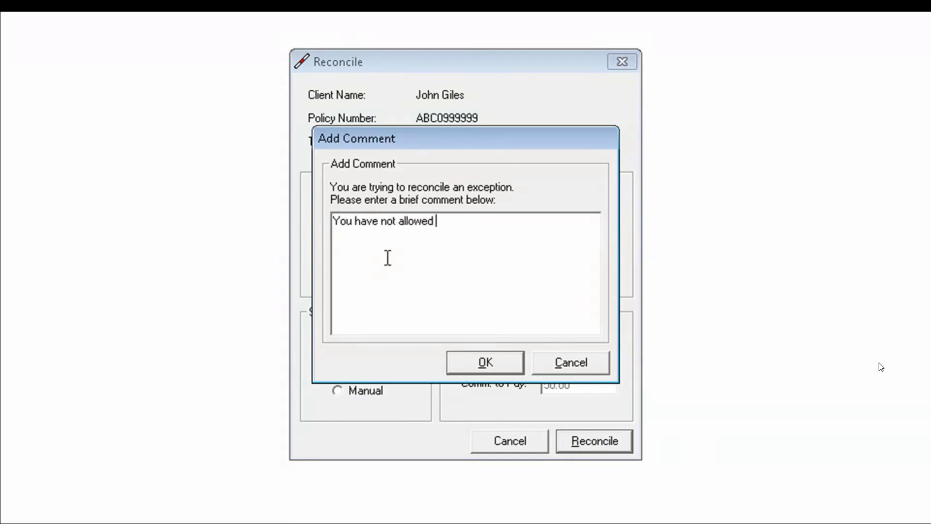
type("the 100 credit on ")
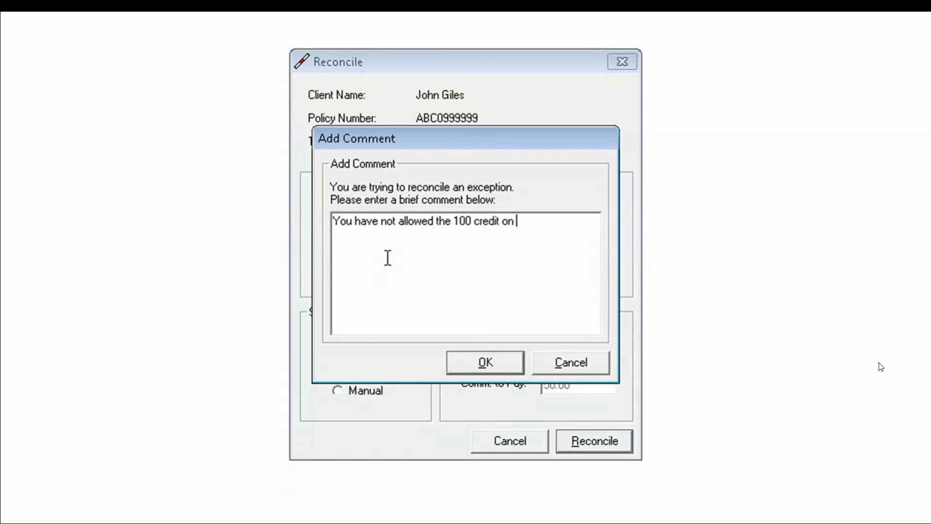
type("rnl premium - paying the correct amount")
left_click(492, 359)
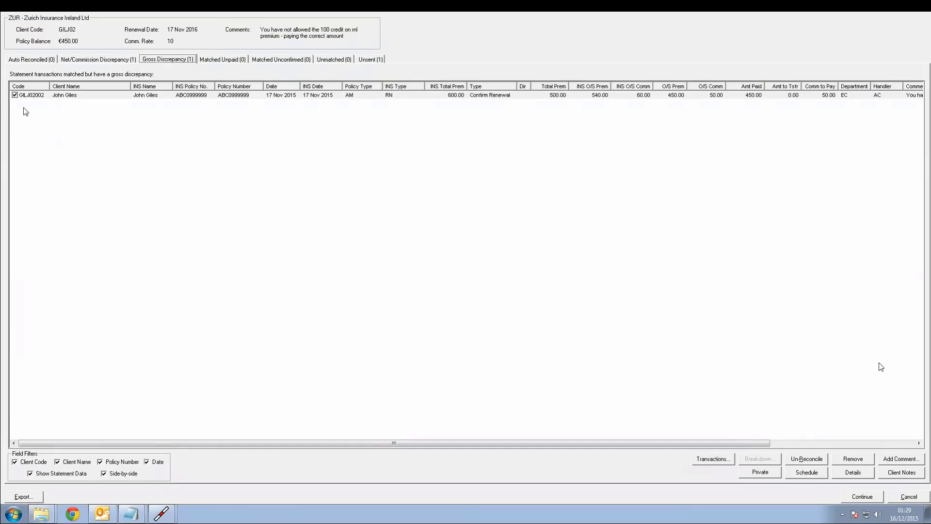
left_click(15, 95)
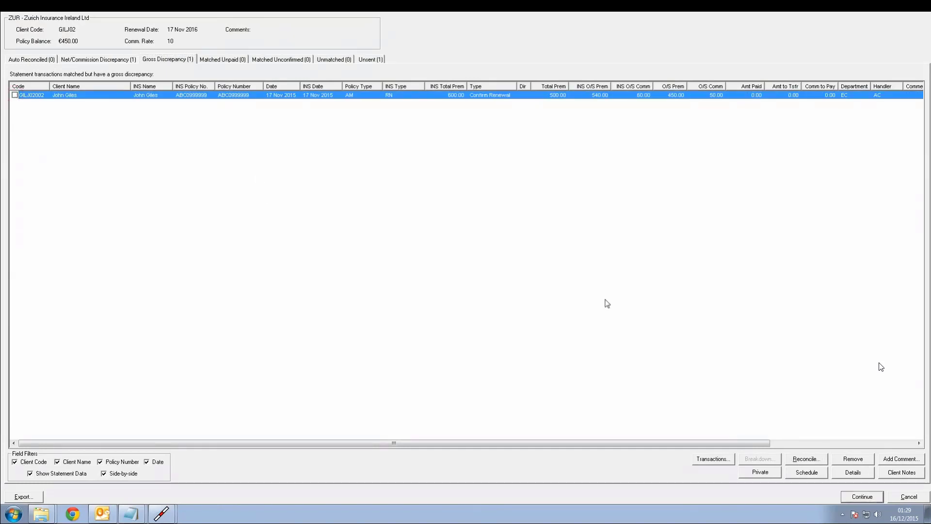
Step: Add the comment "Please resend on next statement with the 100 credit adjustment" to the Gross Discrepancy renewal
left_click(898, 459)
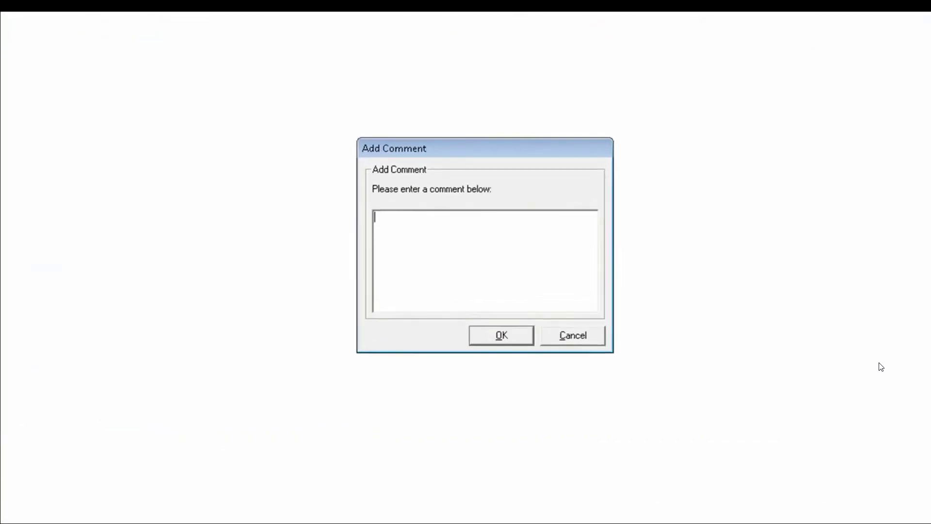
type("Please resend on next statement with the ")
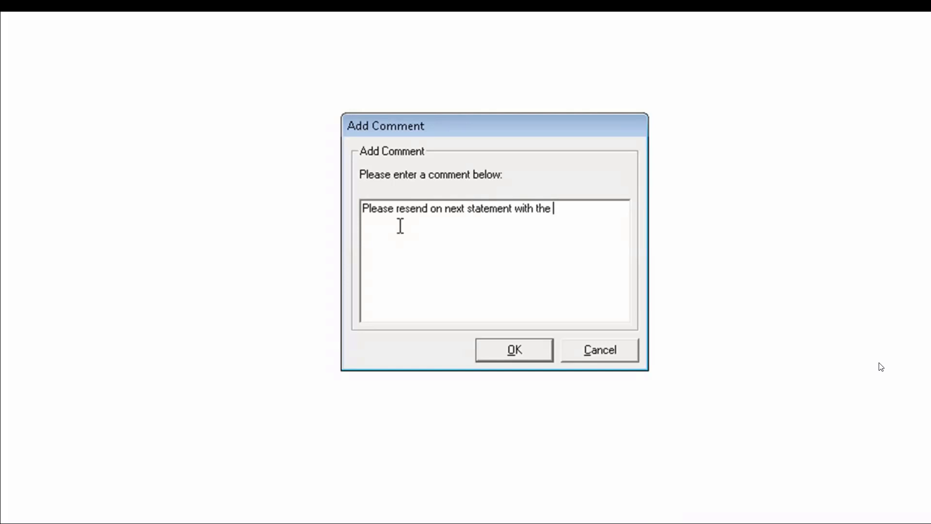
type("100 credit adjustment")
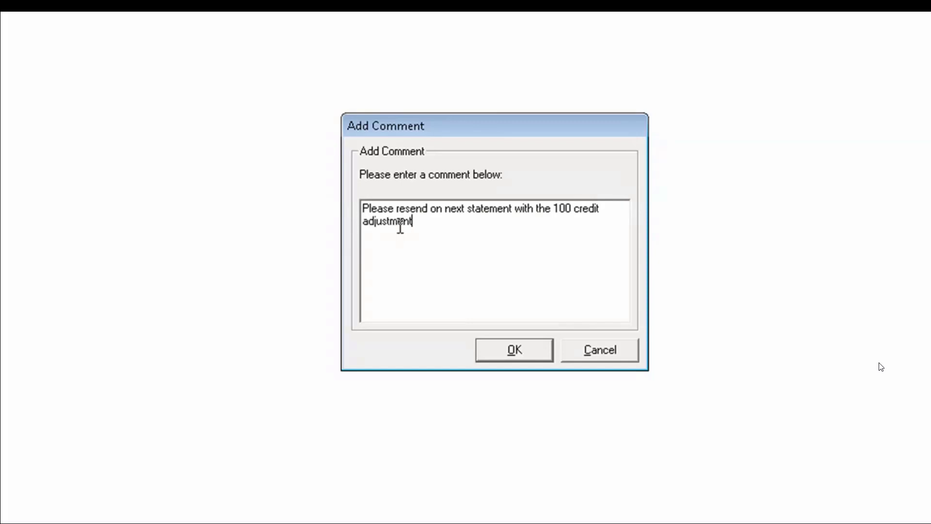
left_click(519, 354)
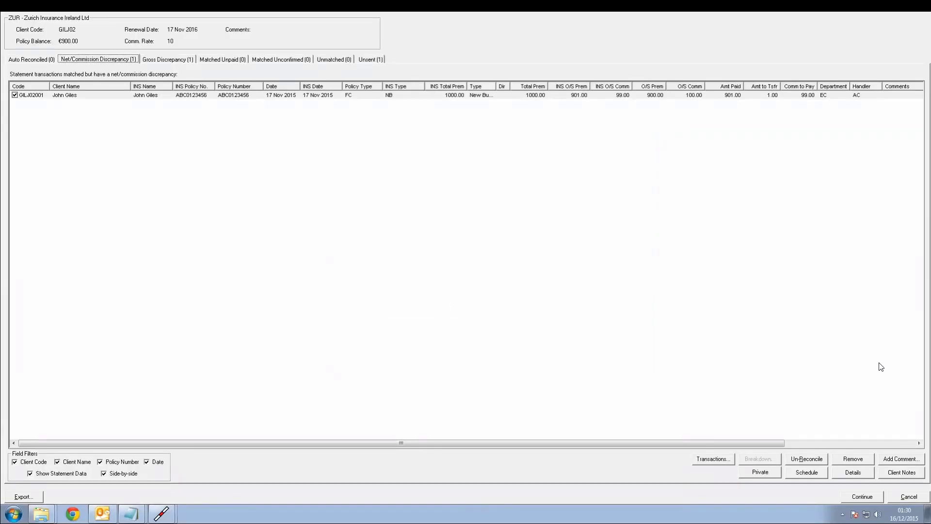
Step: Commit the Zurich reconciliations with payment ID "Sample broker", without posting a company cheque or printing the Remittance Advice Report
key("Return")
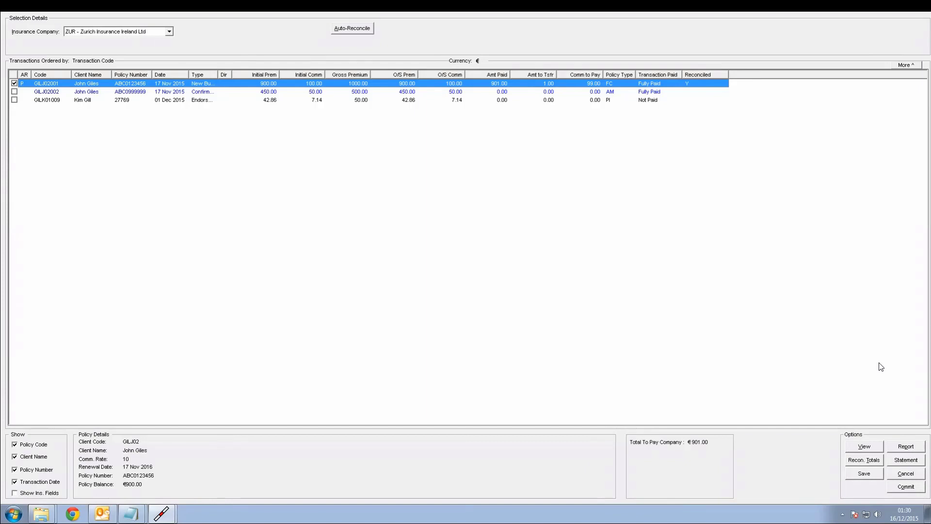
left_click(903, 487)
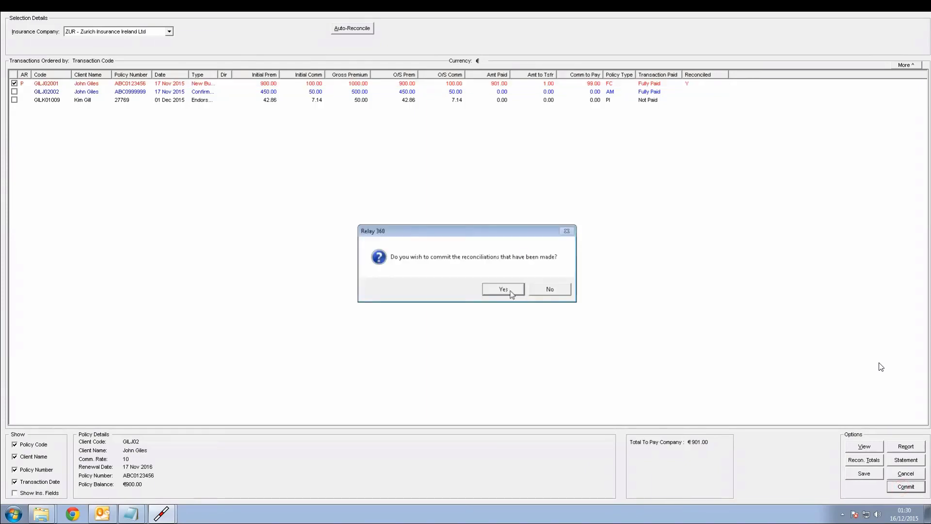
left_click(510, 293)
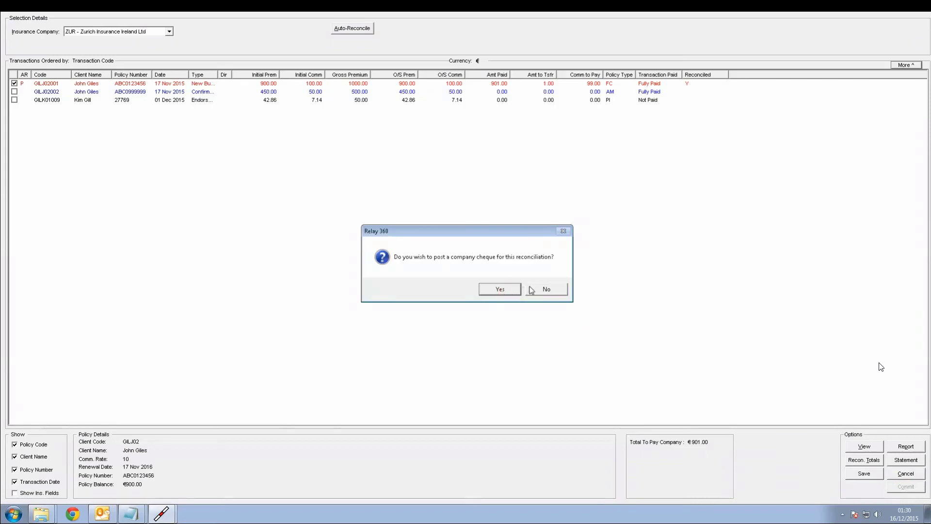
left_click(547, 291)
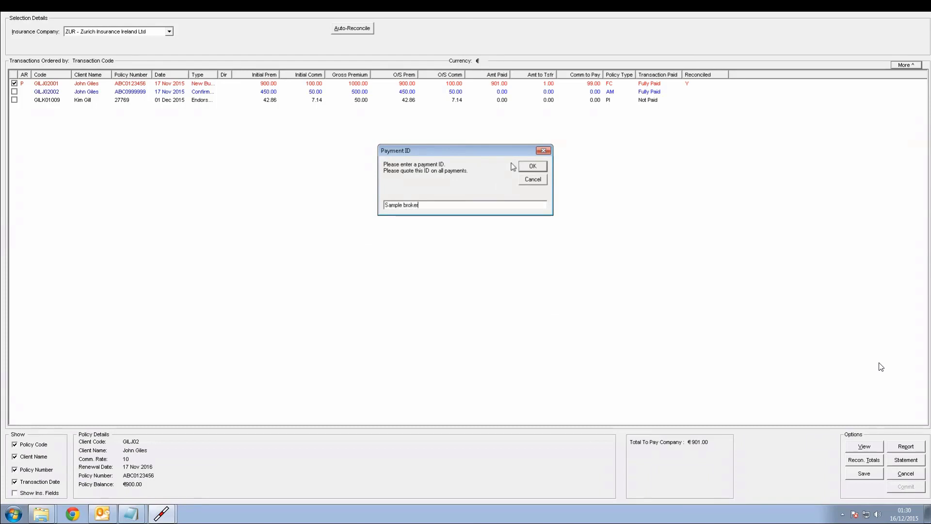
left_click(535, 167)
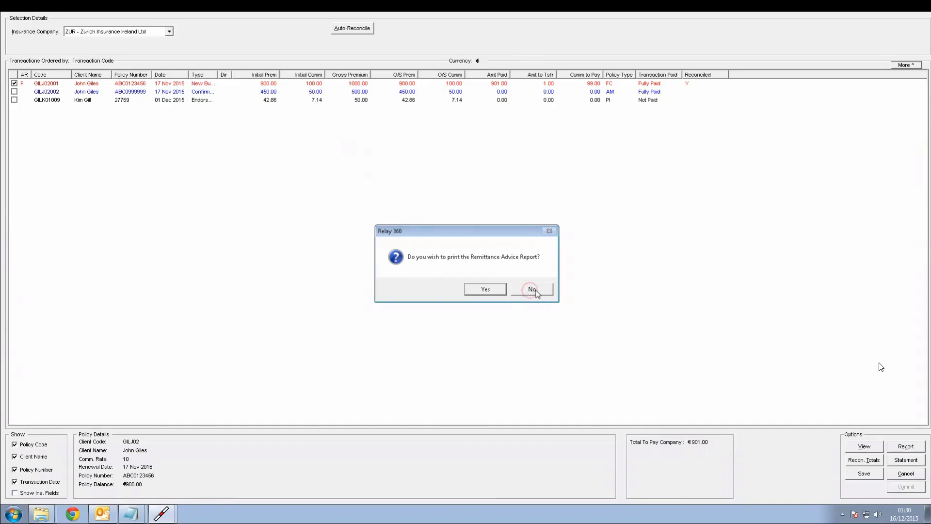
left_click(536, 290)
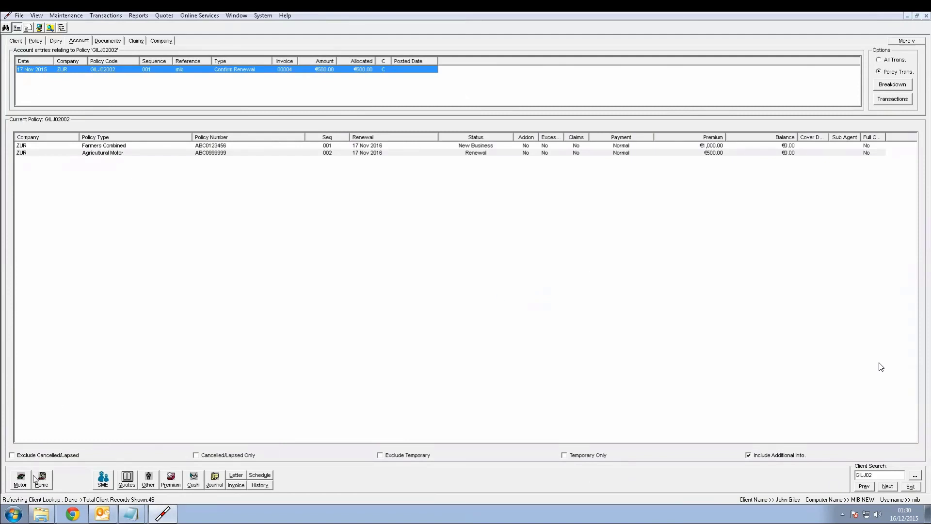
Step: Open the folder r:\relay\data\documents\Company_1 in Windows Explorer
left_click(14, 514)
type("r")
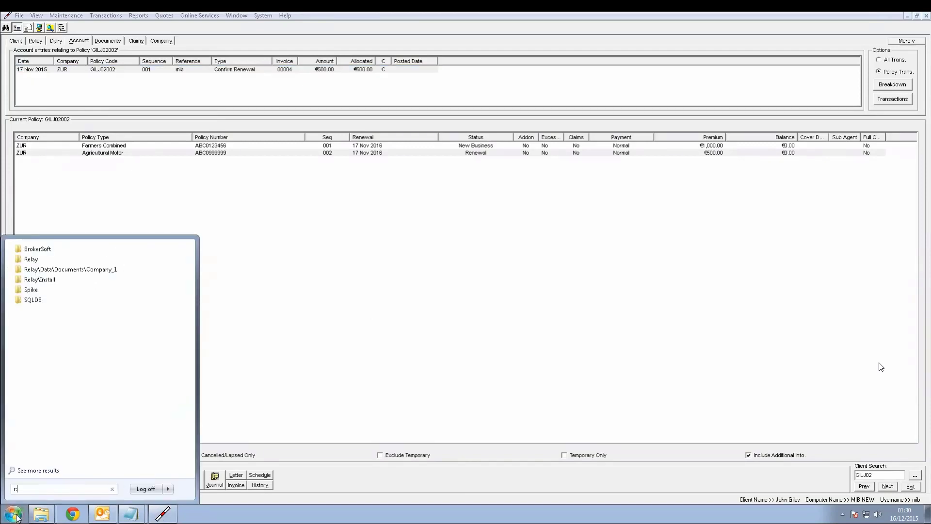
type(":\\relay")
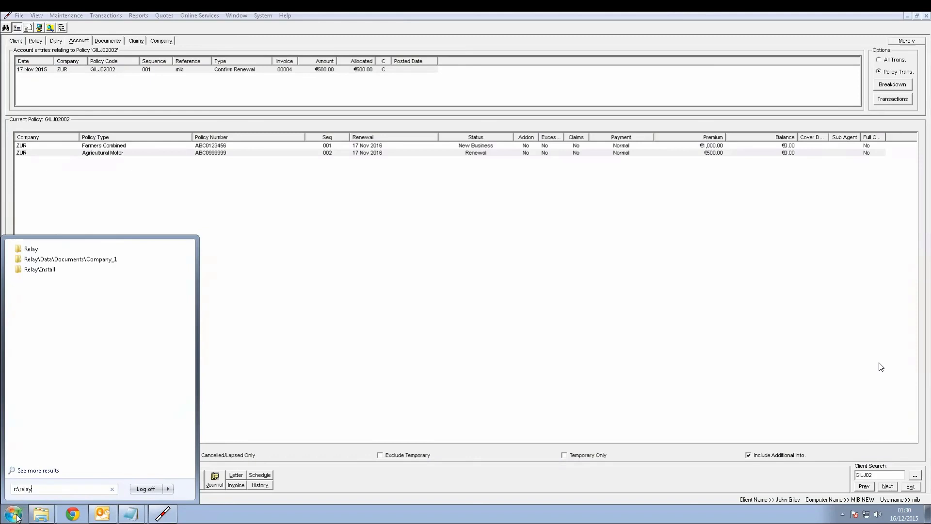
type("\\data")
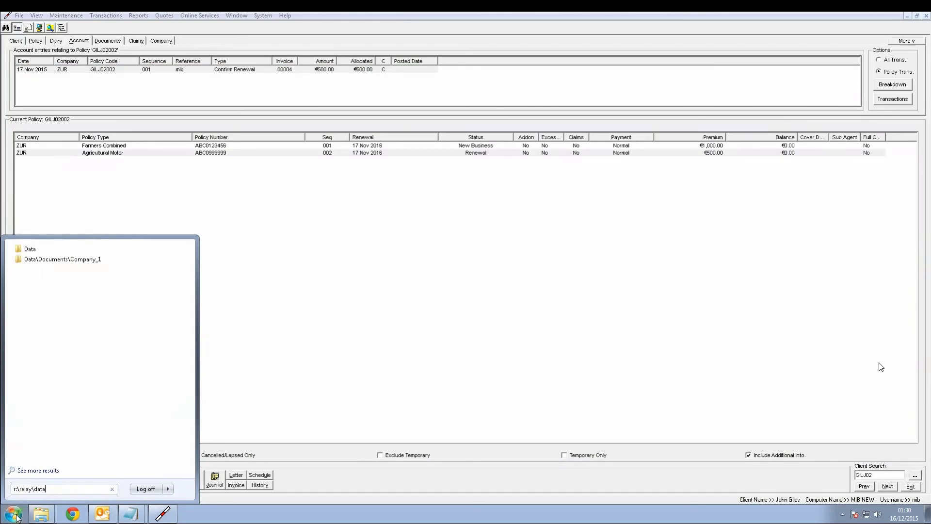
type("\\")
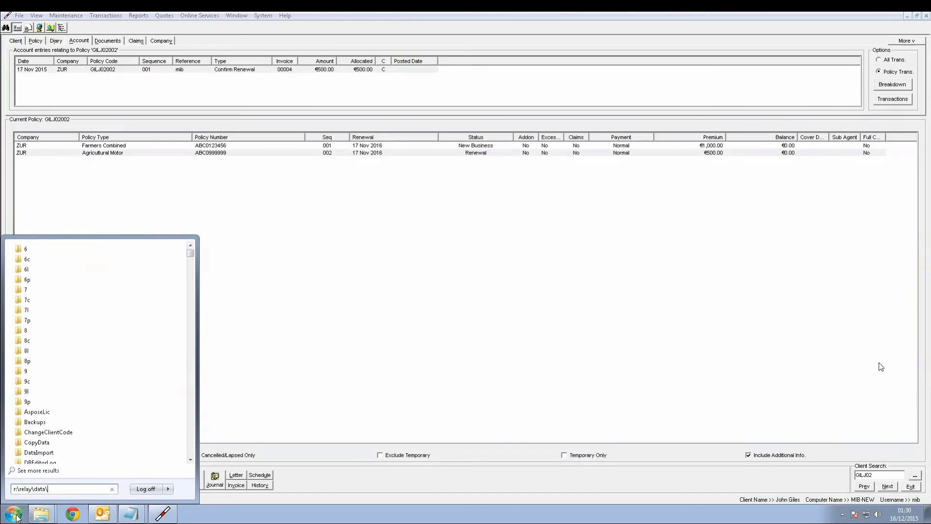
type("documents")
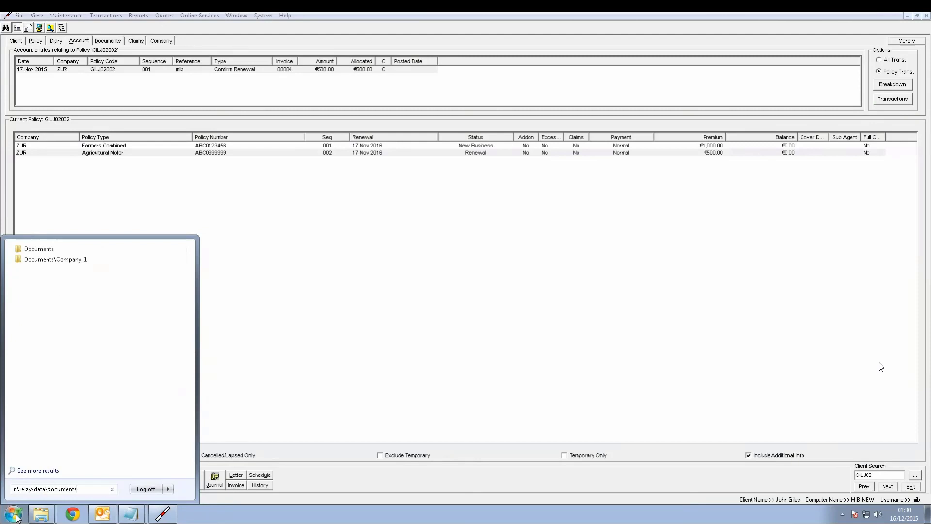
type("\\co")
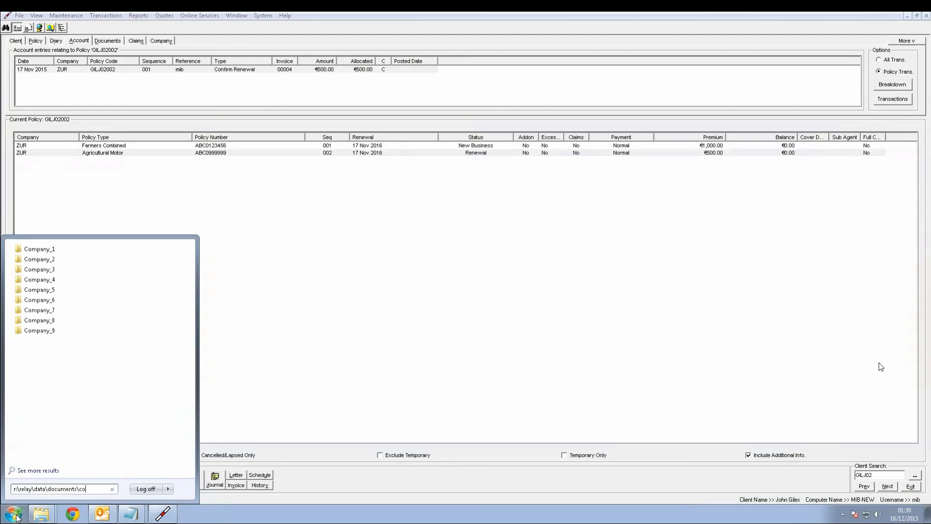
key("Down")
key("Return")
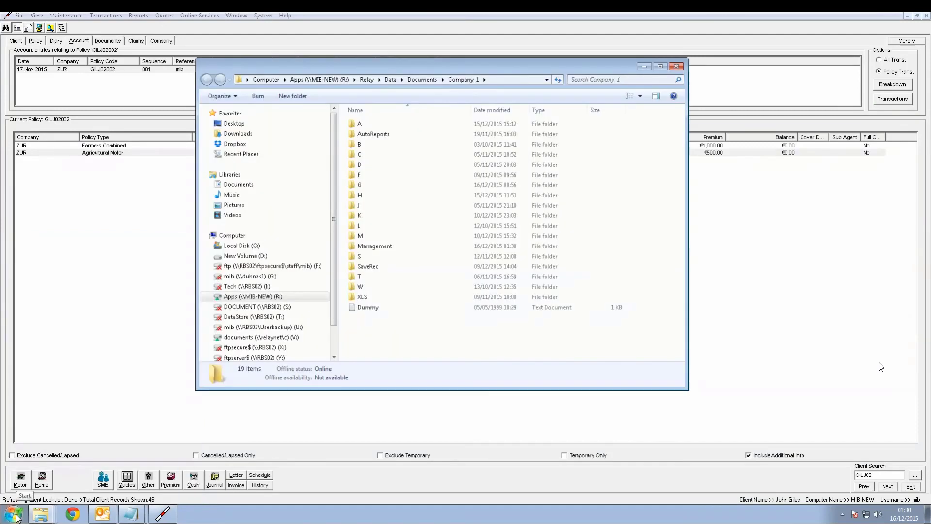
double_click(373, 297)
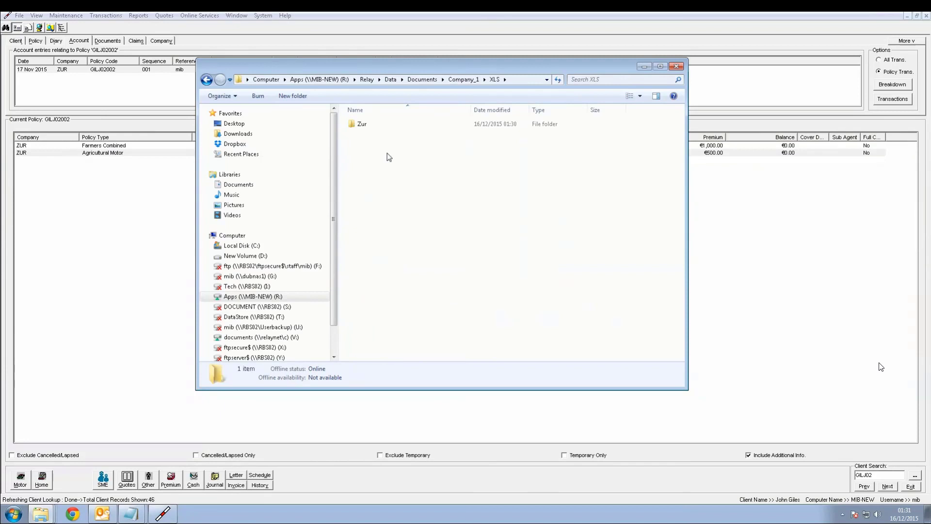
double_click(362, 124)
double_click(367, 127)
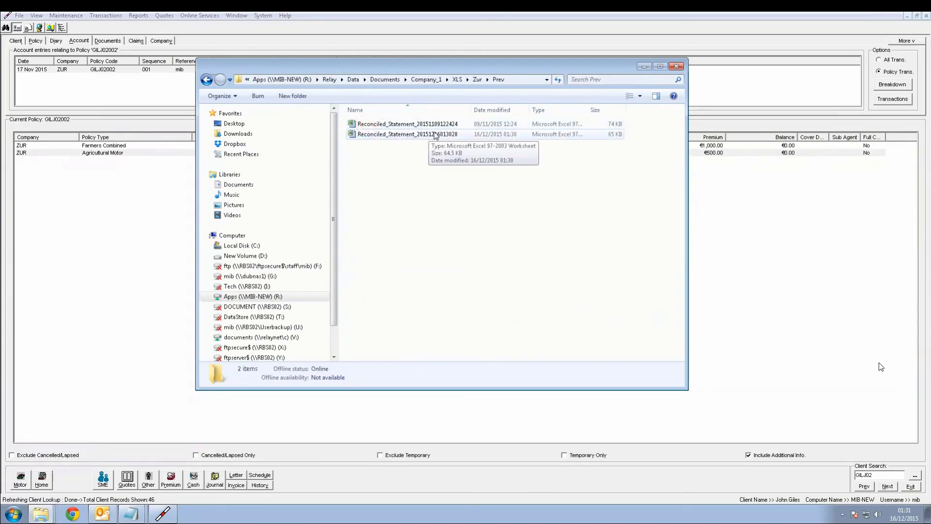
left_click(451, 138)
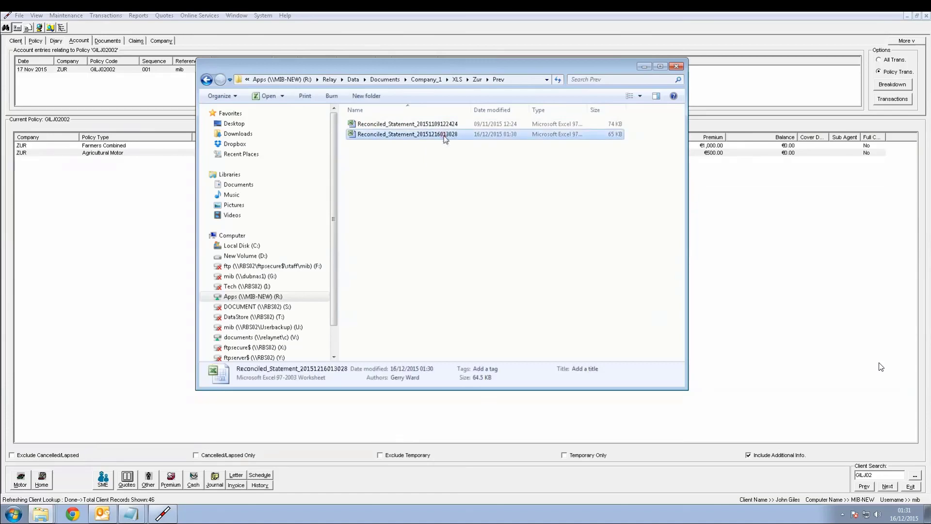
double_click(393, 135)
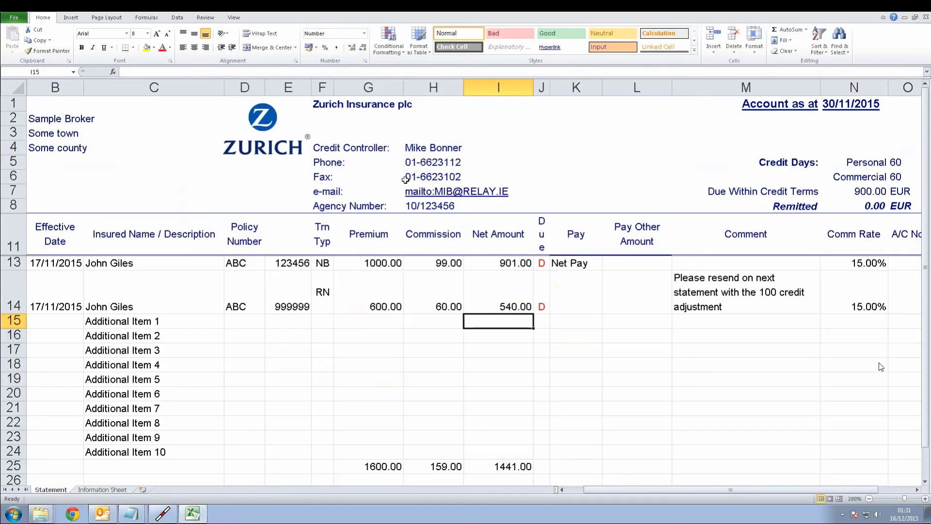
left_click(589, 263)
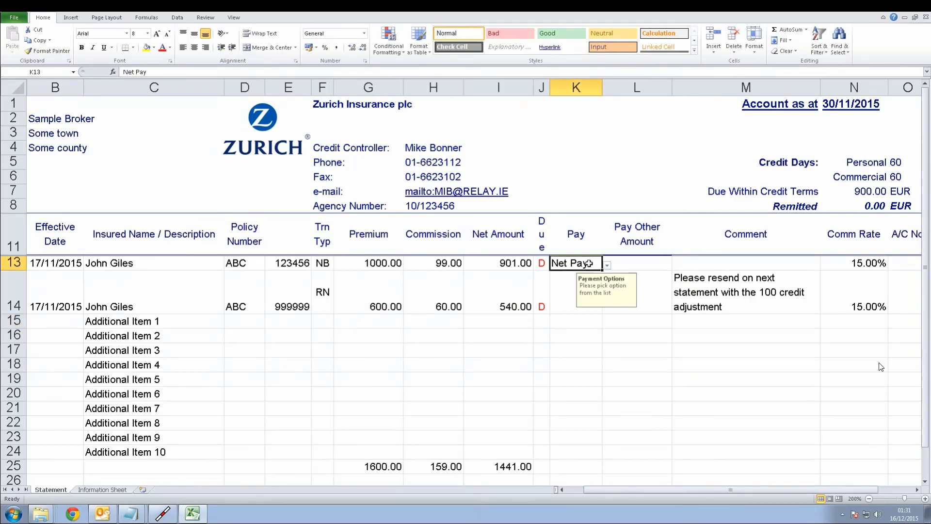
left_click(570, 297)
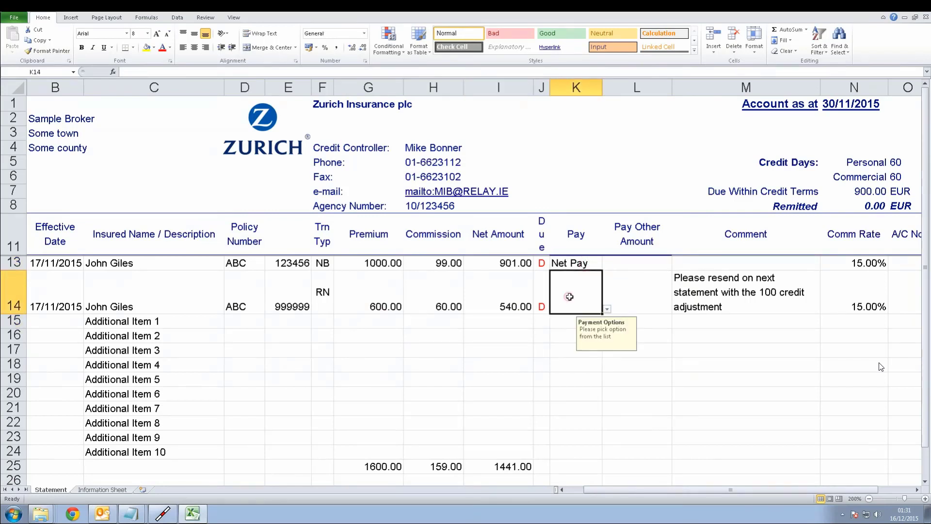
left_click(726, 296)
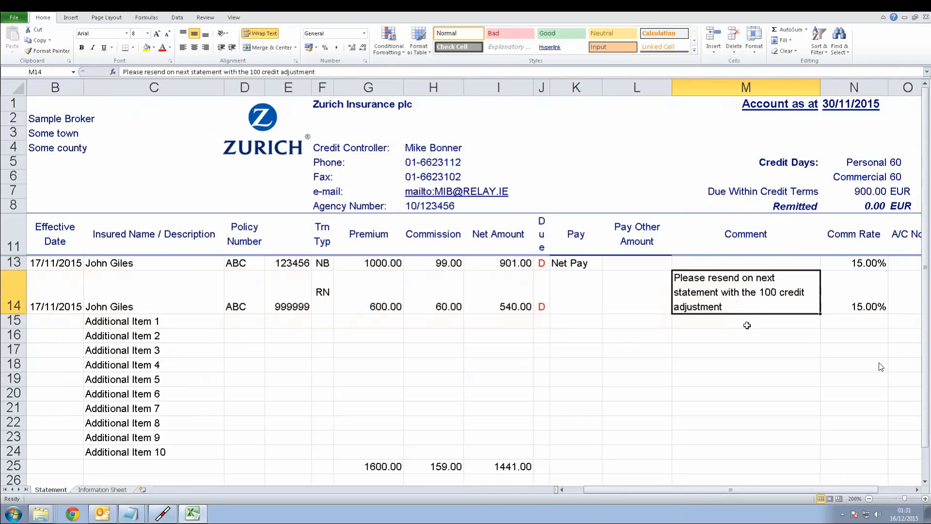